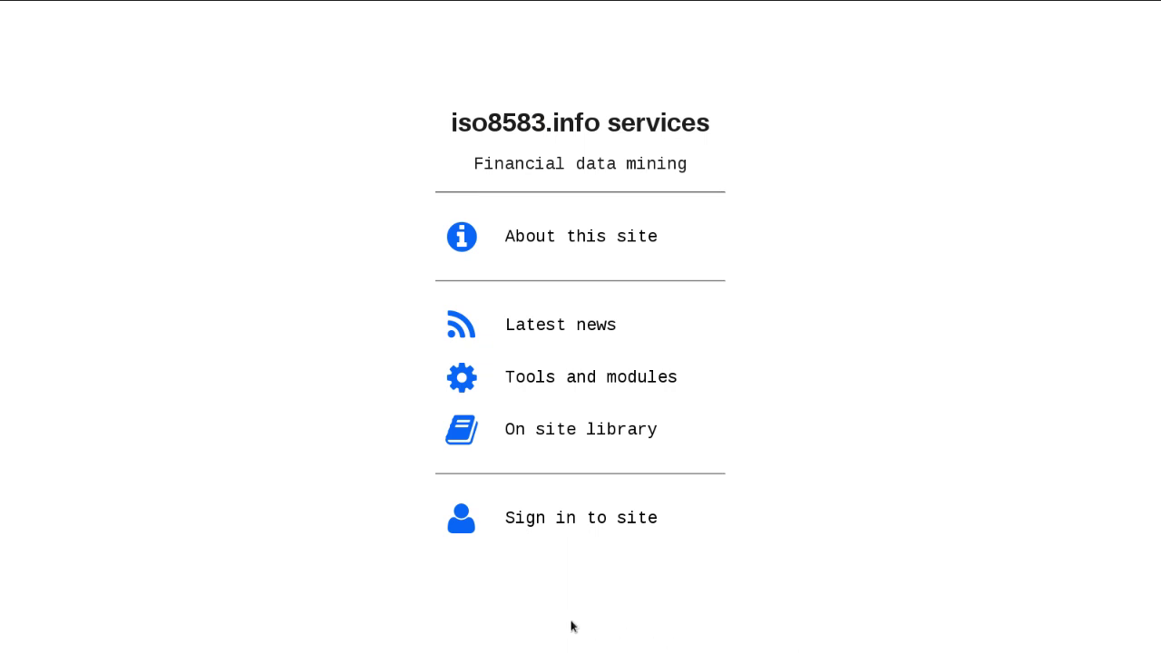
# Filter the online tools catalogue to msg tools on ISO8583-1987 and browse the resulting cards.
pyautogui.click(568, 390)
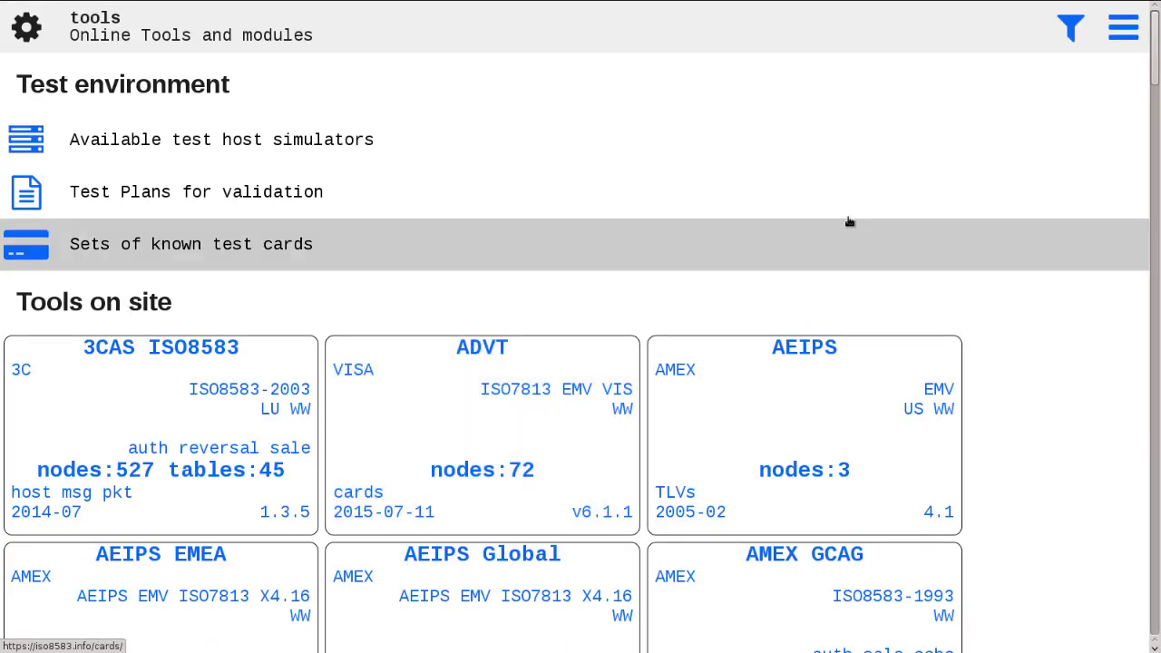
pyautogui.click(1071, 32)
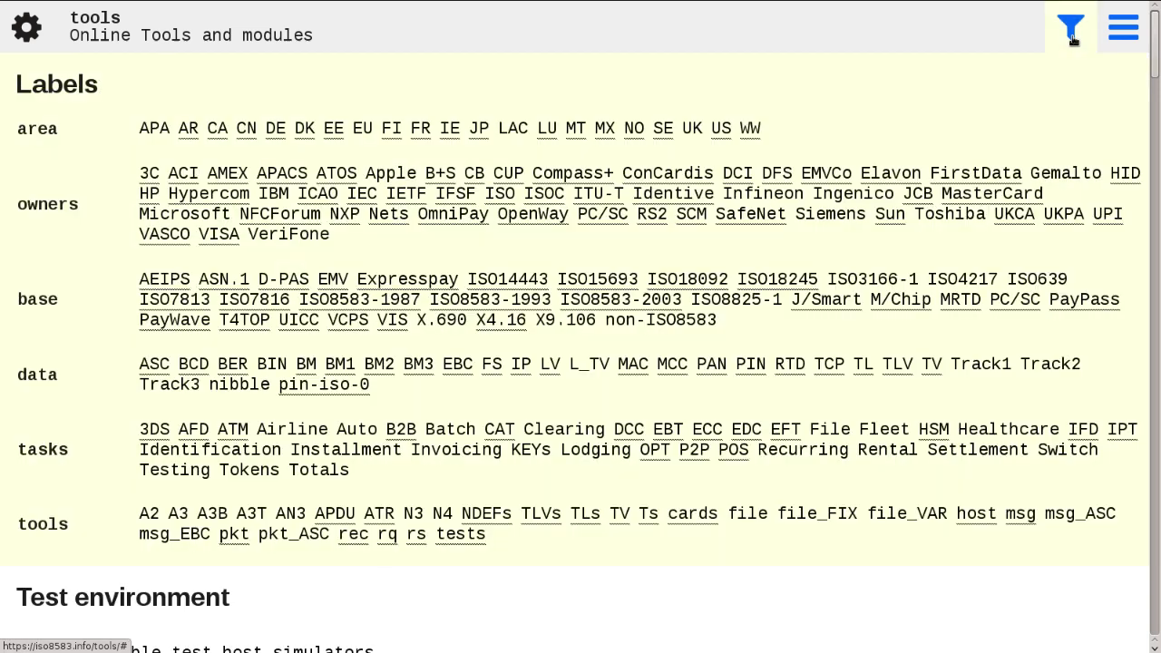
pyautogui.click(1020, 514)
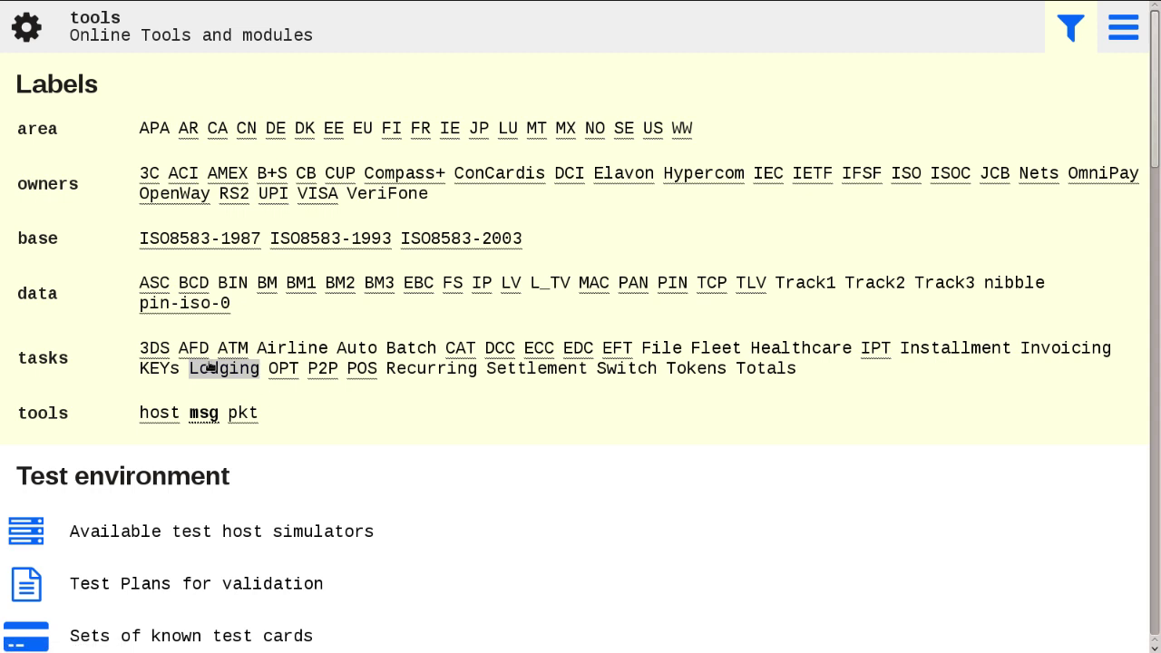
pyautogui.click(212, 241)
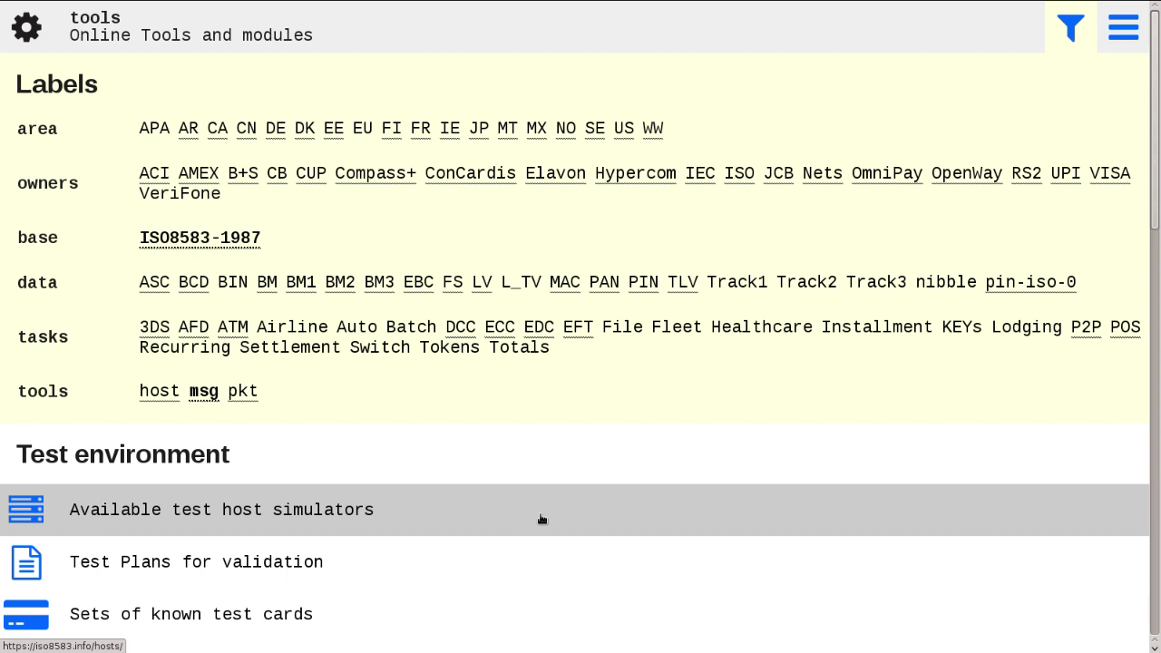
pyautogui.scroll(-5, 542, 519)
pyautogui.scroll(-2, 542, 519)
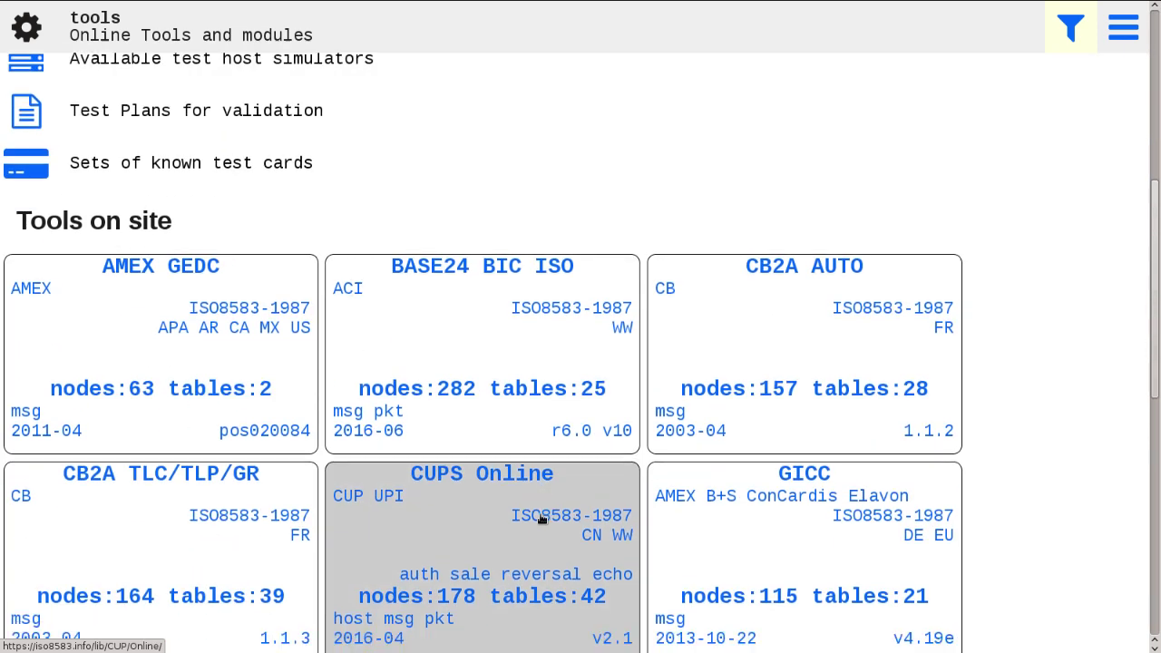
pyautogui.scroll(1, 526, 516)
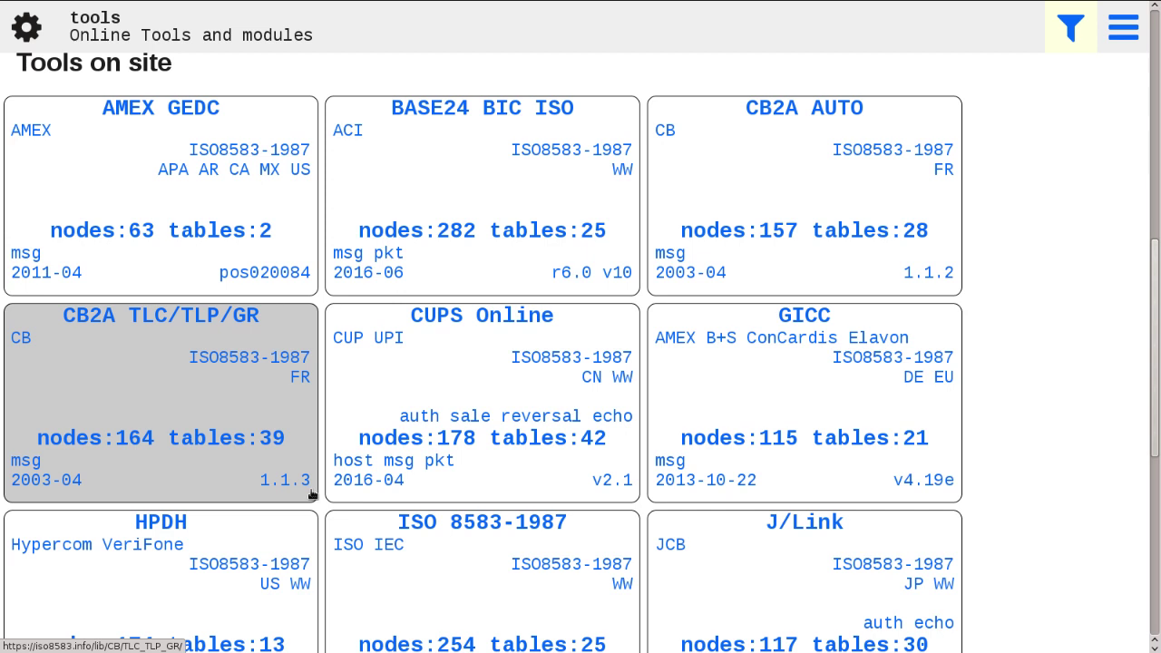
# Open the HPDH card from the filtered Tools on site list.
pyautogui.click(222, 552)
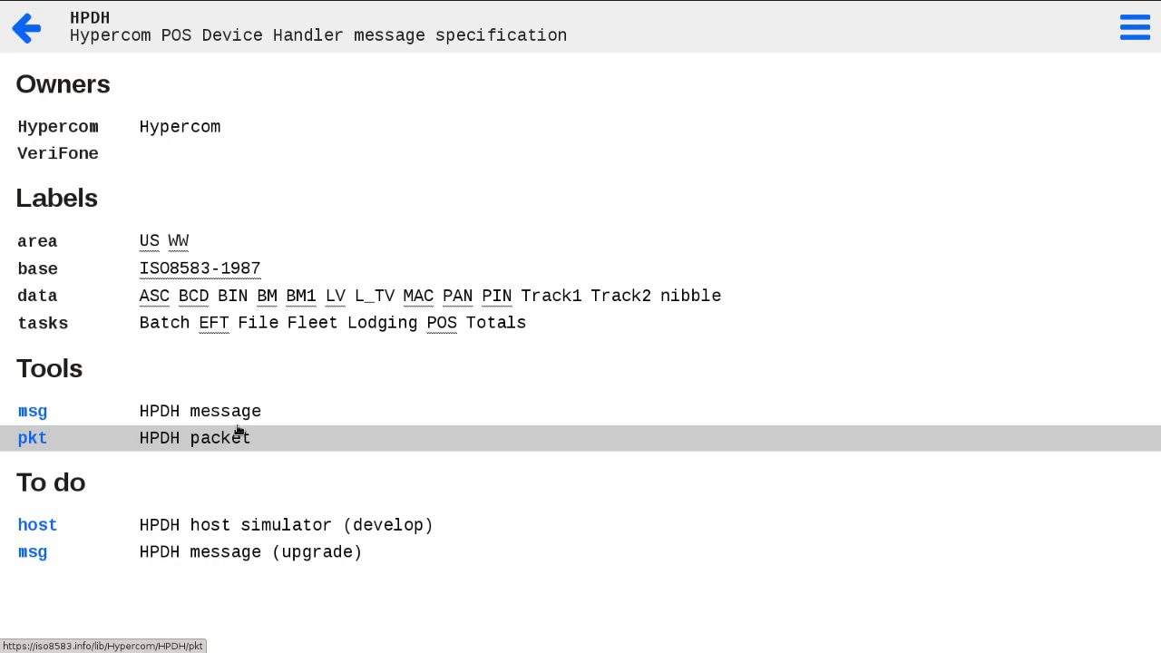
# Open the HPDH msg parser from the HPDH page's Tools list.
pyautogui.click(245, 419)
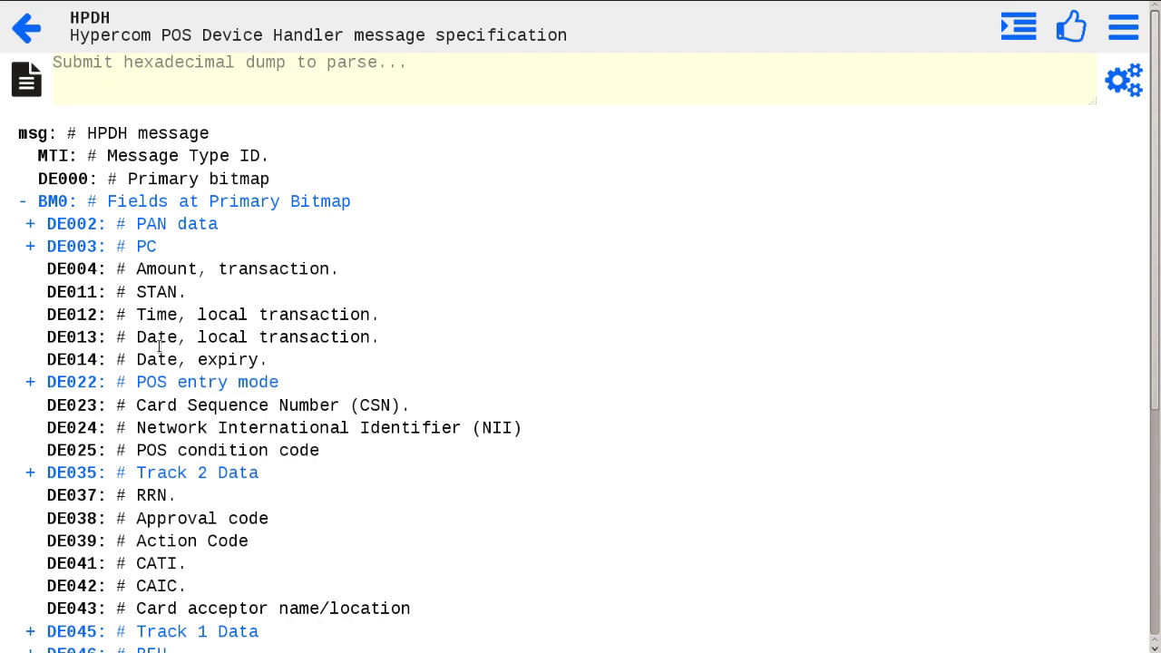
pyautogui.click(143, 243)
pyautogui.click(142, 226)
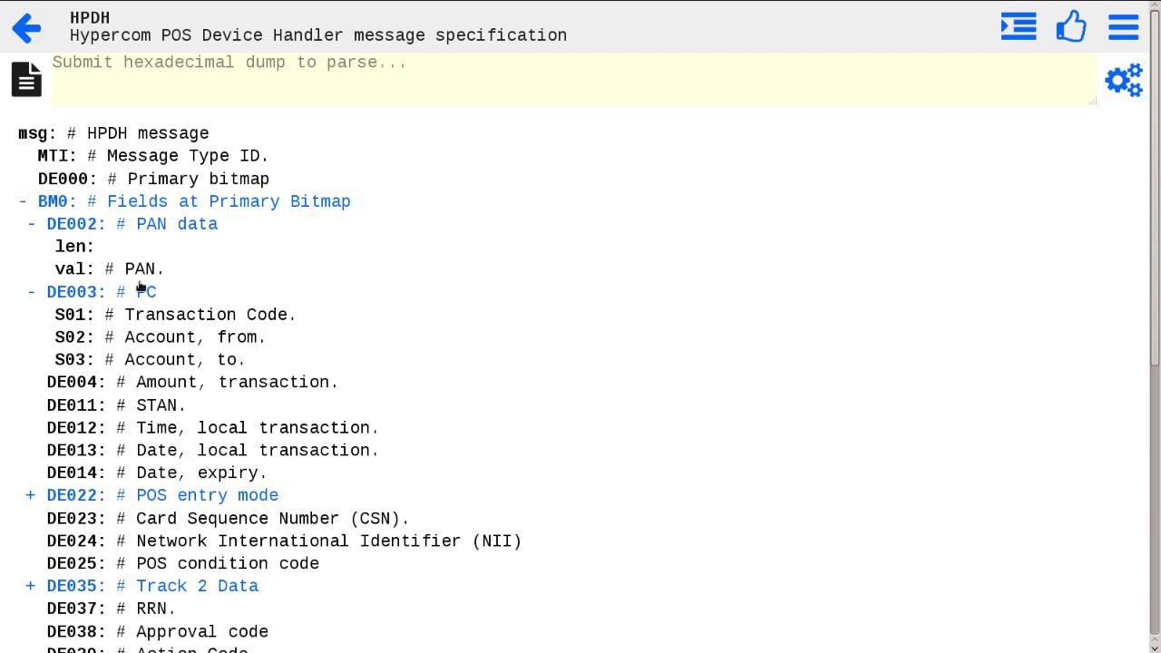
pyautogui.click(142, 294)
pyautogui.click(153, 226)
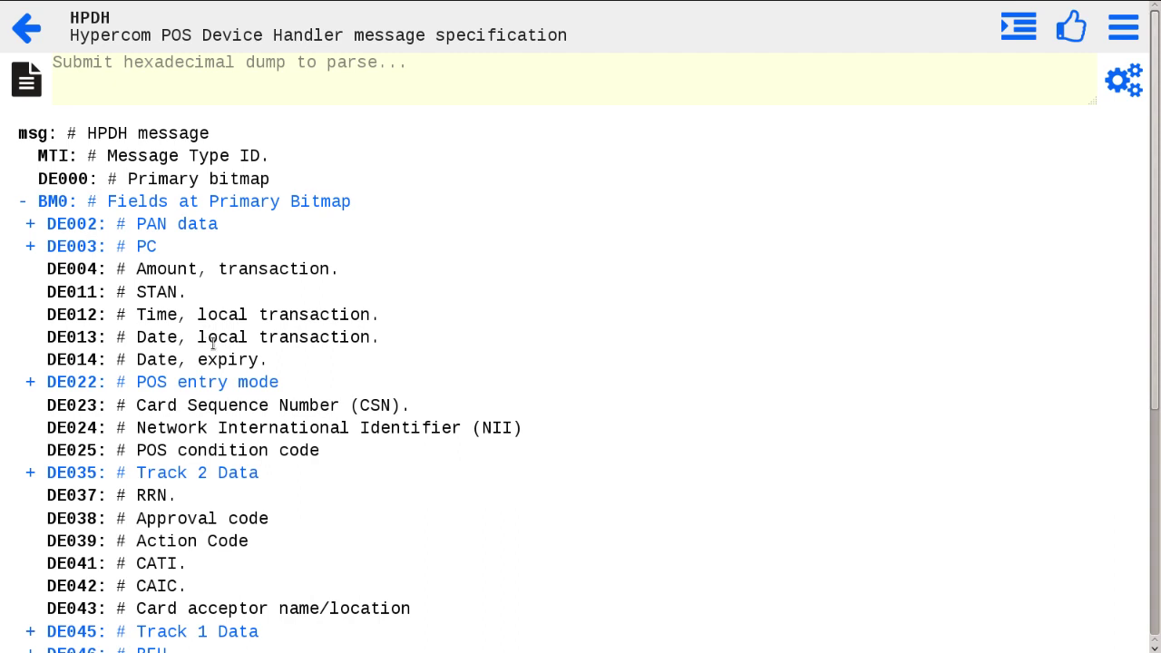
pyautogui.scroll(-4, 214, 343)
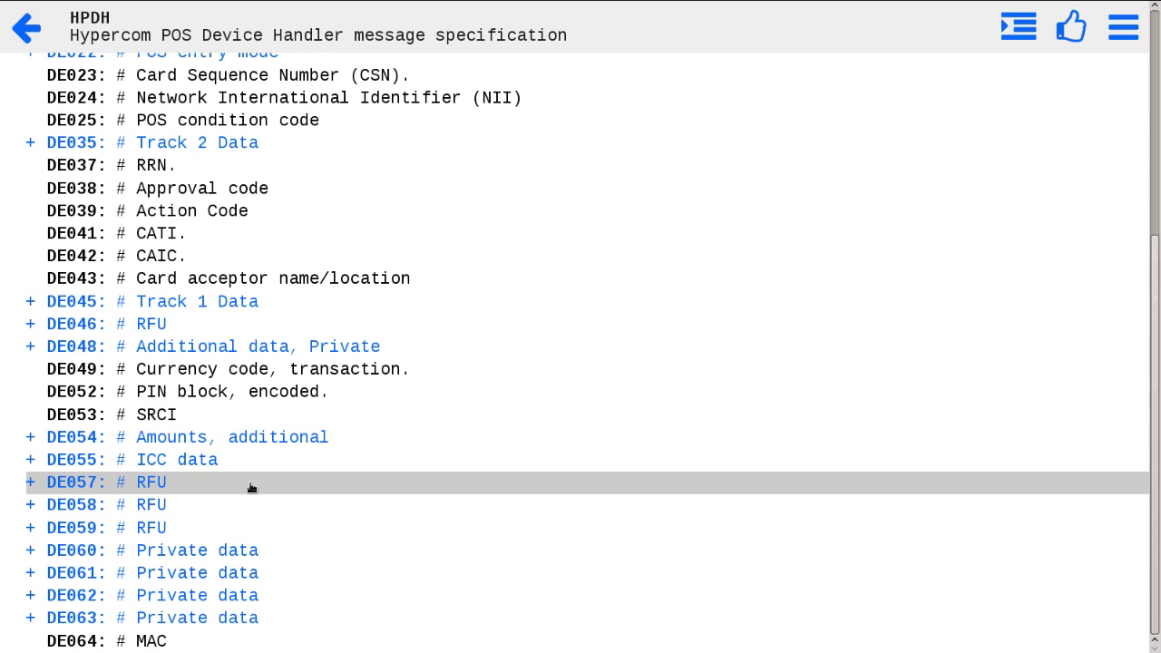
pyautogui.scroll(4, 252, 484)
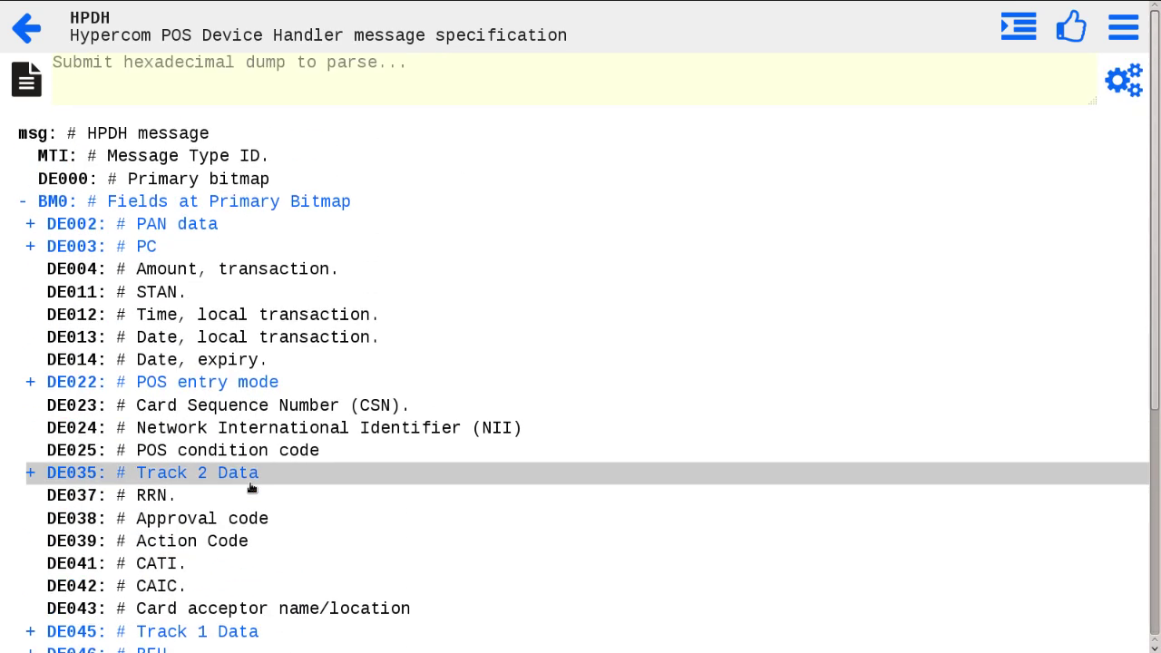
pyautogui.scroll(-4, 253, 488)
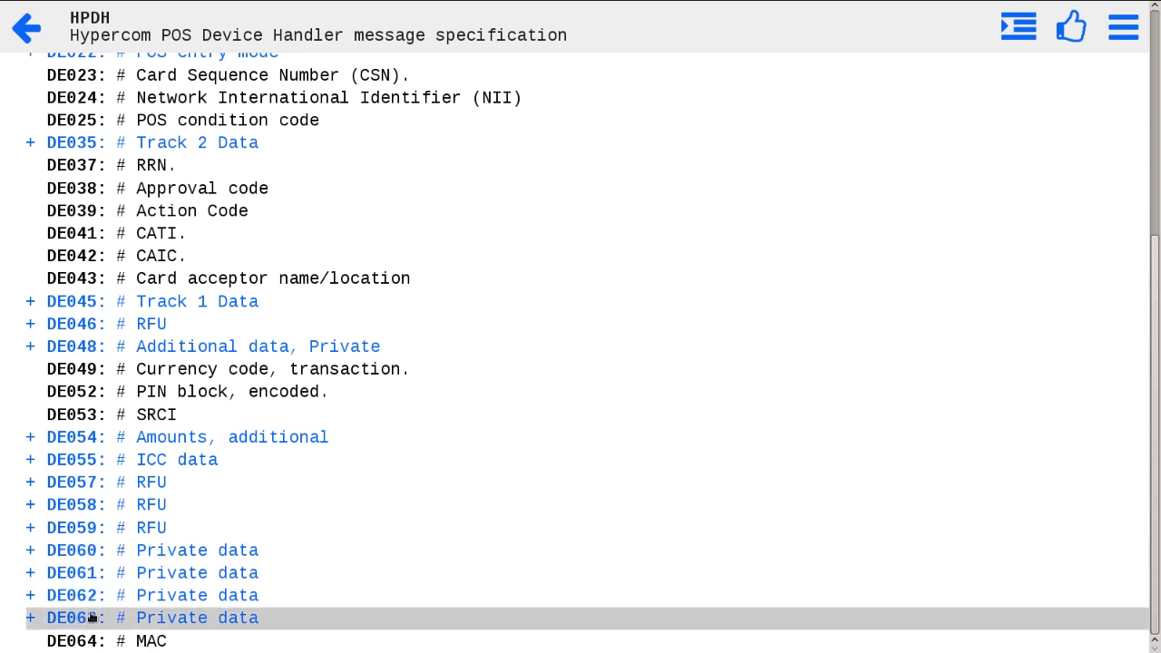
pyautogui.scroll(4, 226, 559)
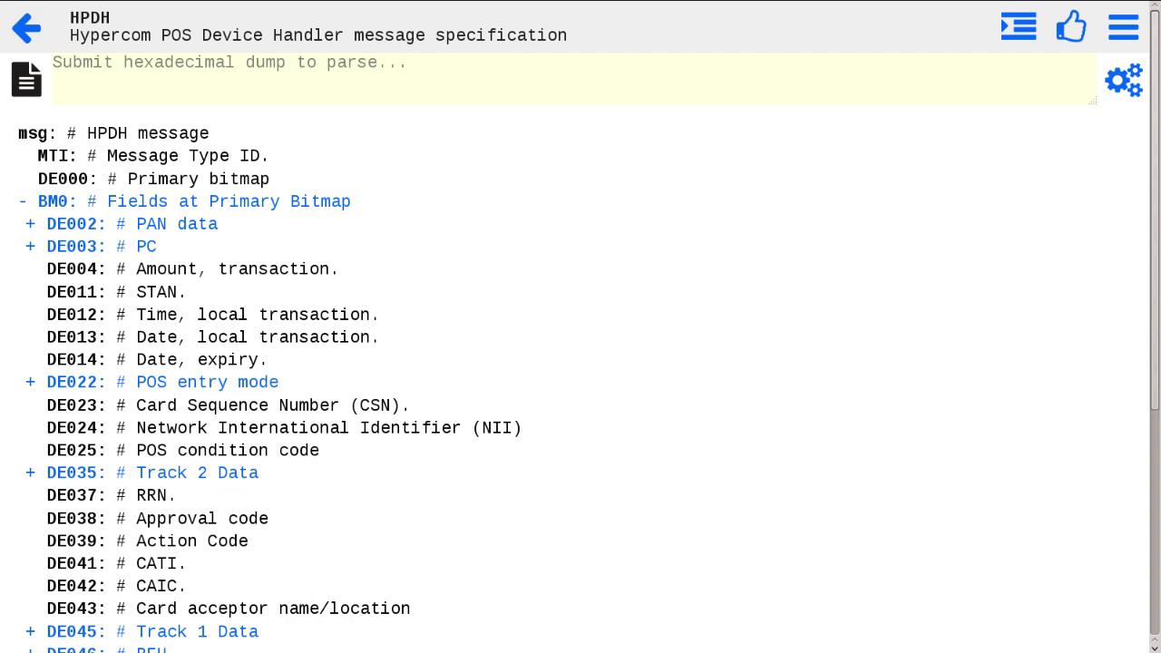
# Parse the dump 0100 and select its Authorization Request description.
pyautogui.click(311, 69)
pyautogui.write('0100')
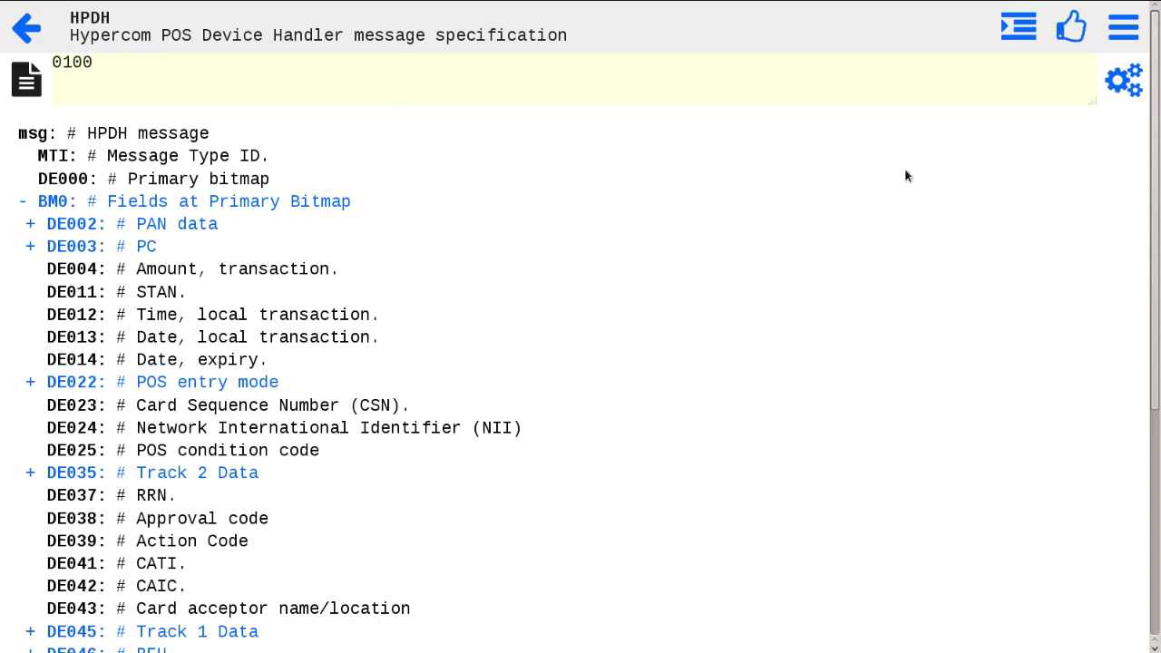
pyautogui.click(1128, 92)
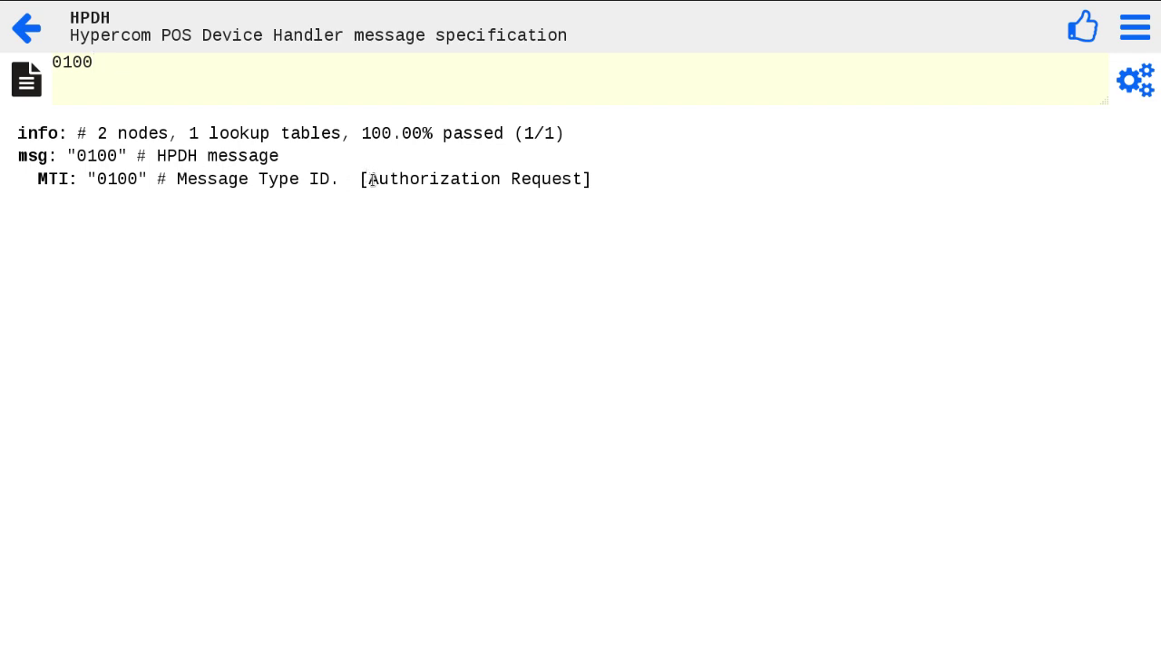
pyautogui.moveTo(372, 179); pyautogui.dragTo(579, 178)
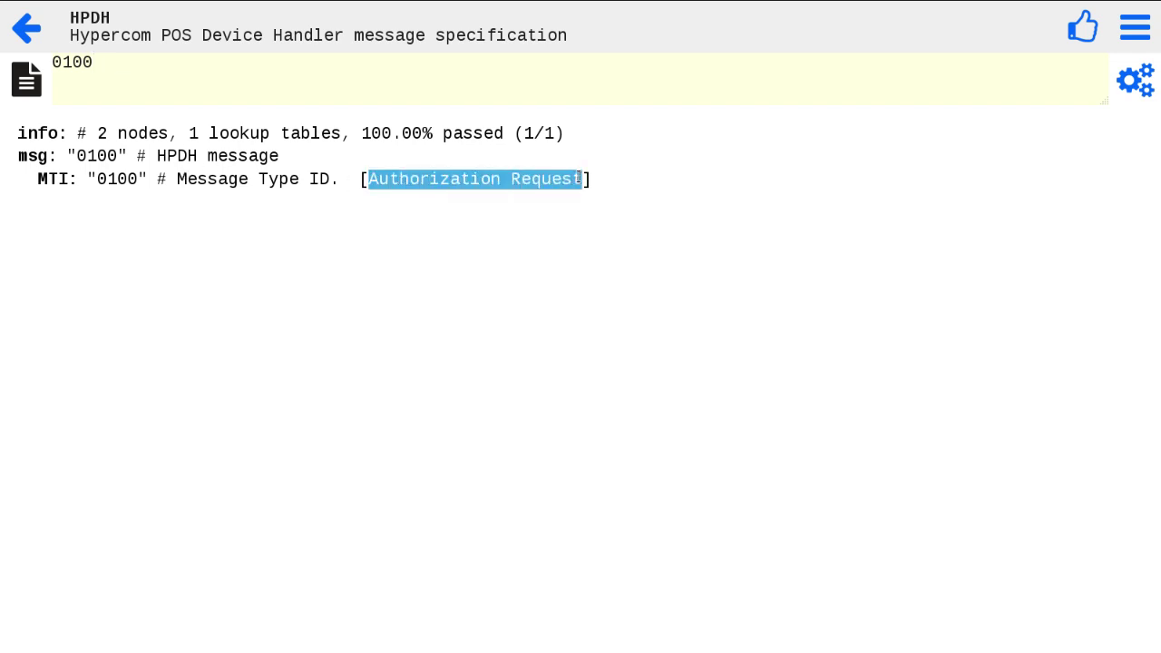
# Replace the 0100 dump with the pasted 0800 hex string.
pyautogui.click(182, 77)
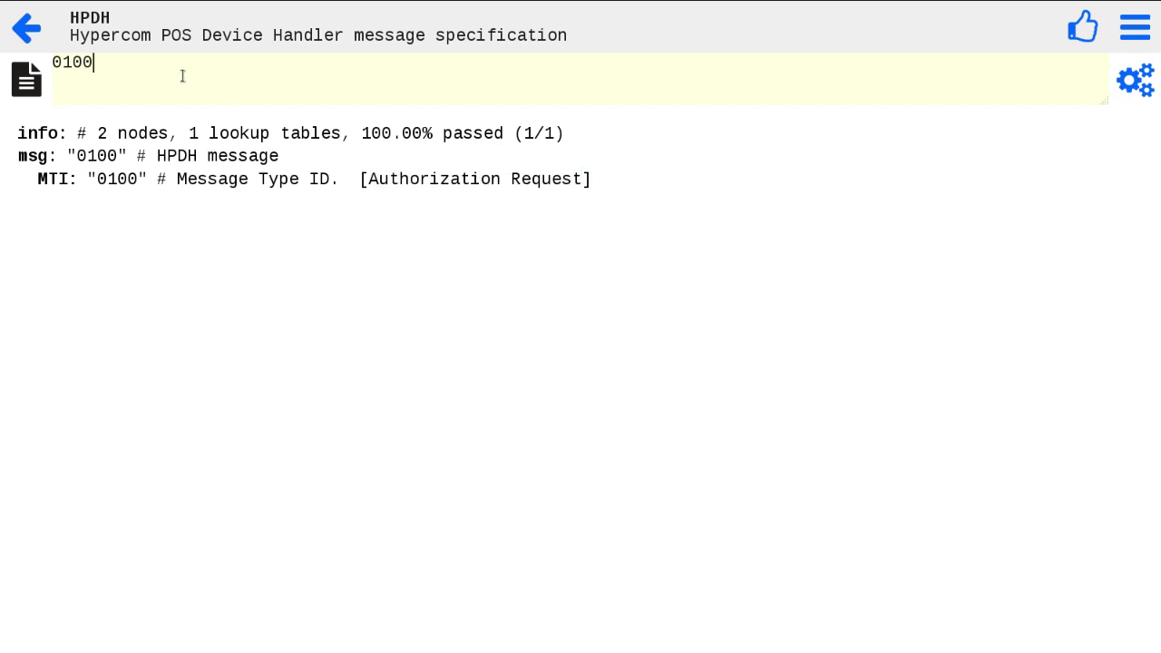
pyautogui.hotkey('ctrl', 'a')
pyautogui.hotkey('ctrl', 'v')
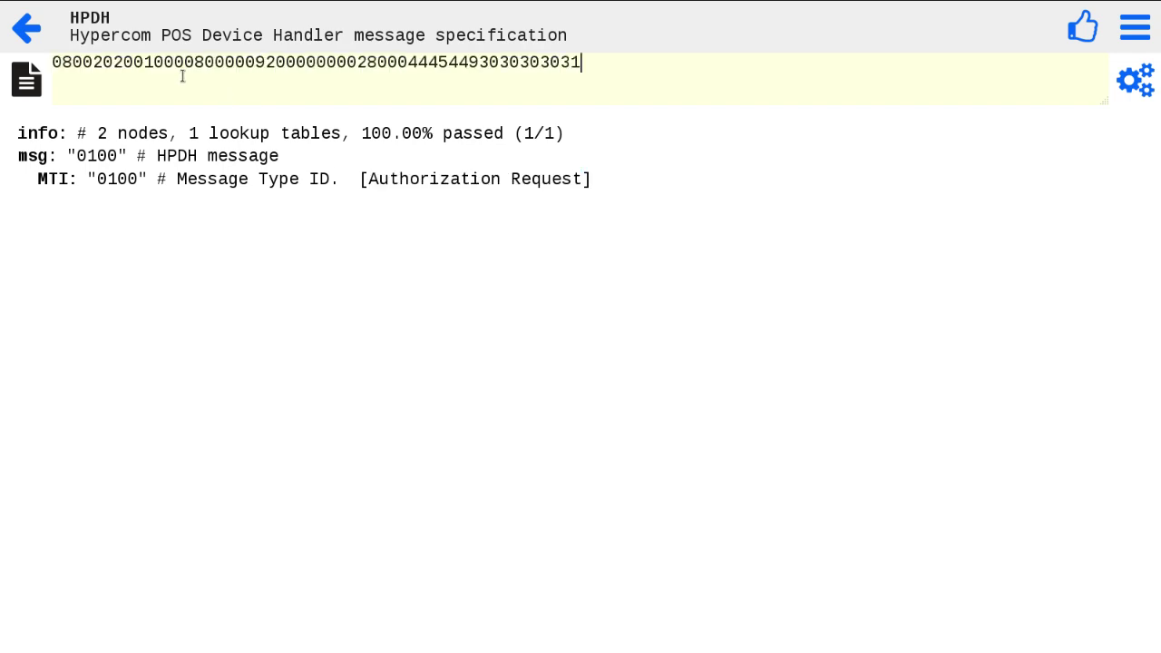
# Parse the 0800 dump and expand DE003 PC to show its S01–S03 subfields.
pyautogui.click(1120, 86)
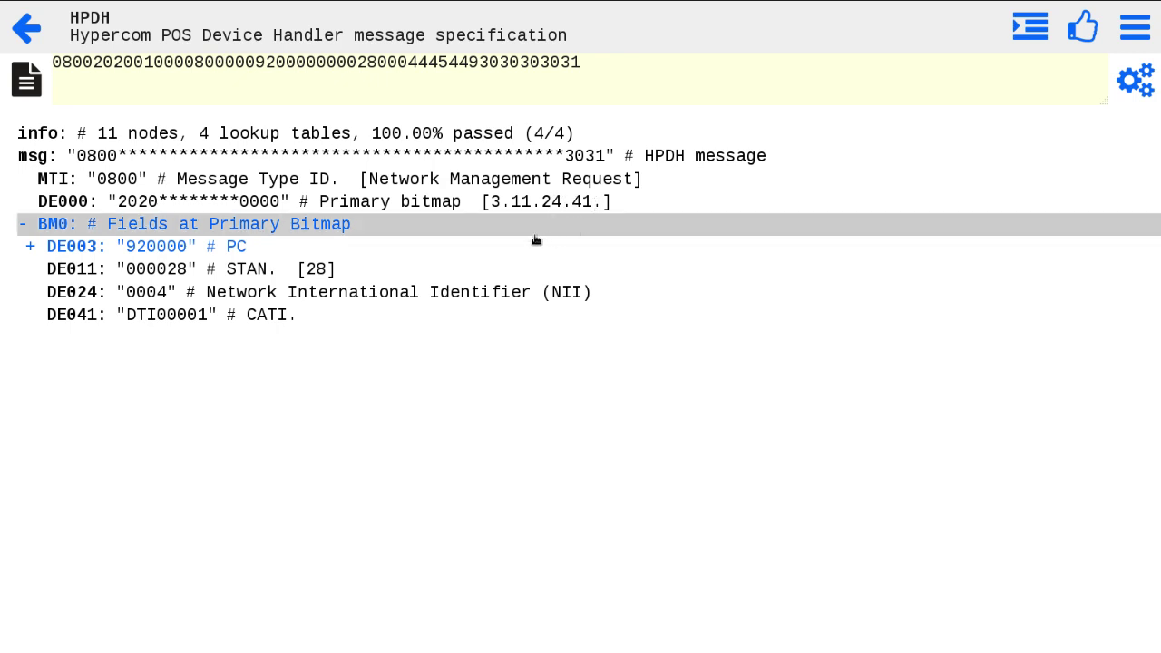
pyautogui.click(447, 246)
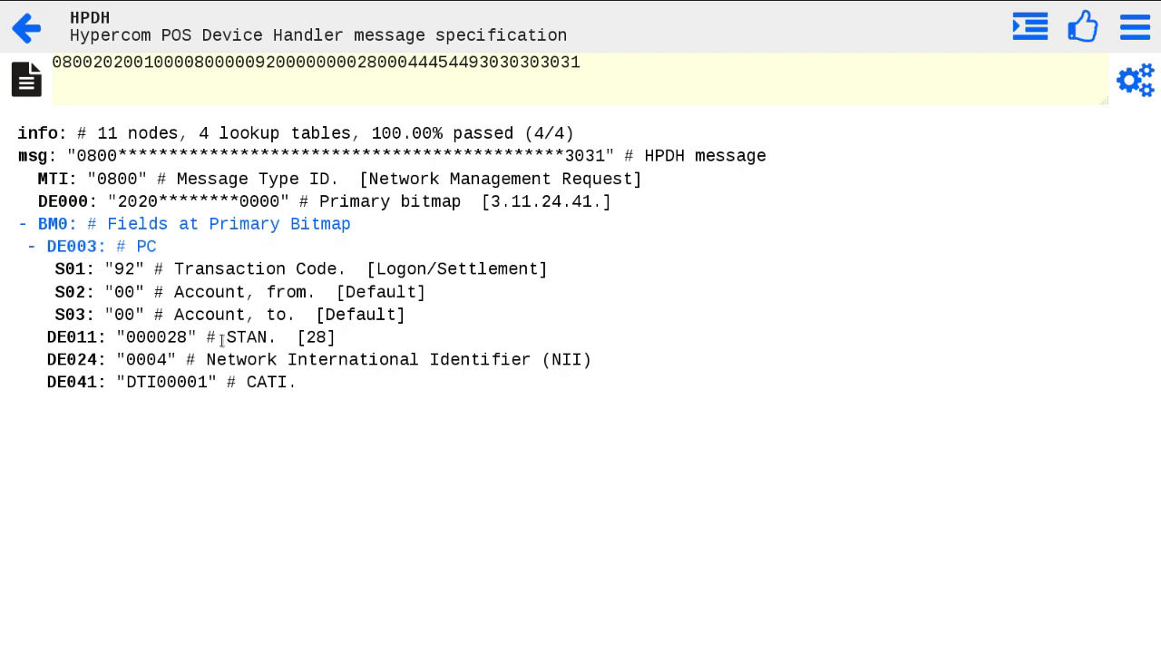
pyautogui.click(152, 253)
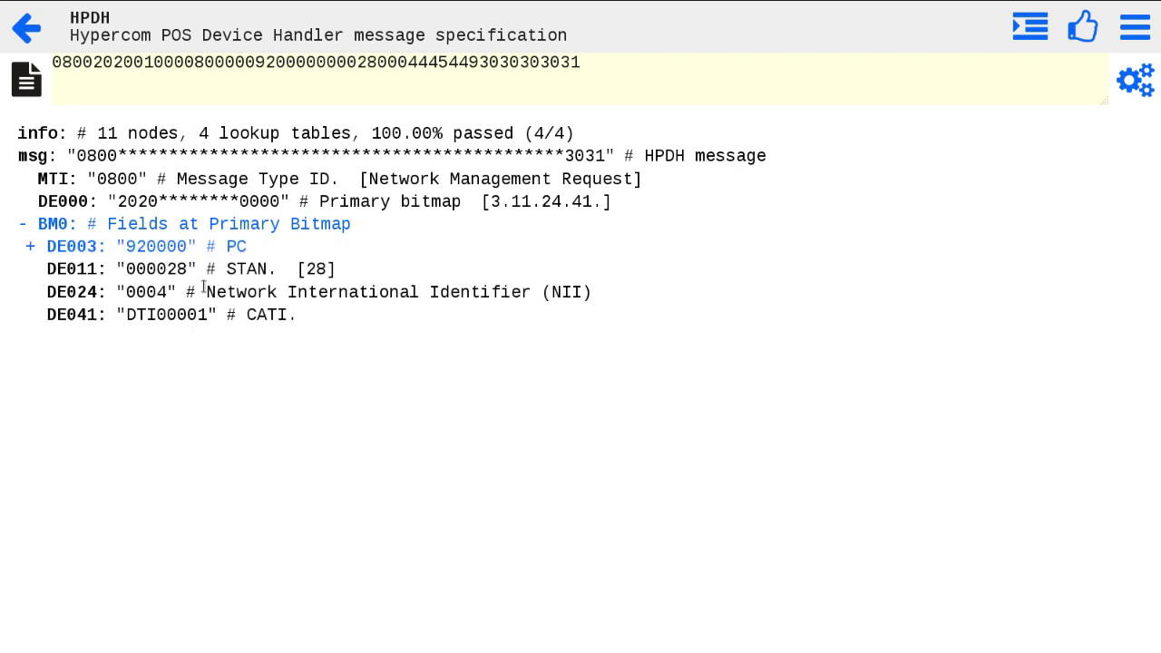
pyautogui.click(244, 250)
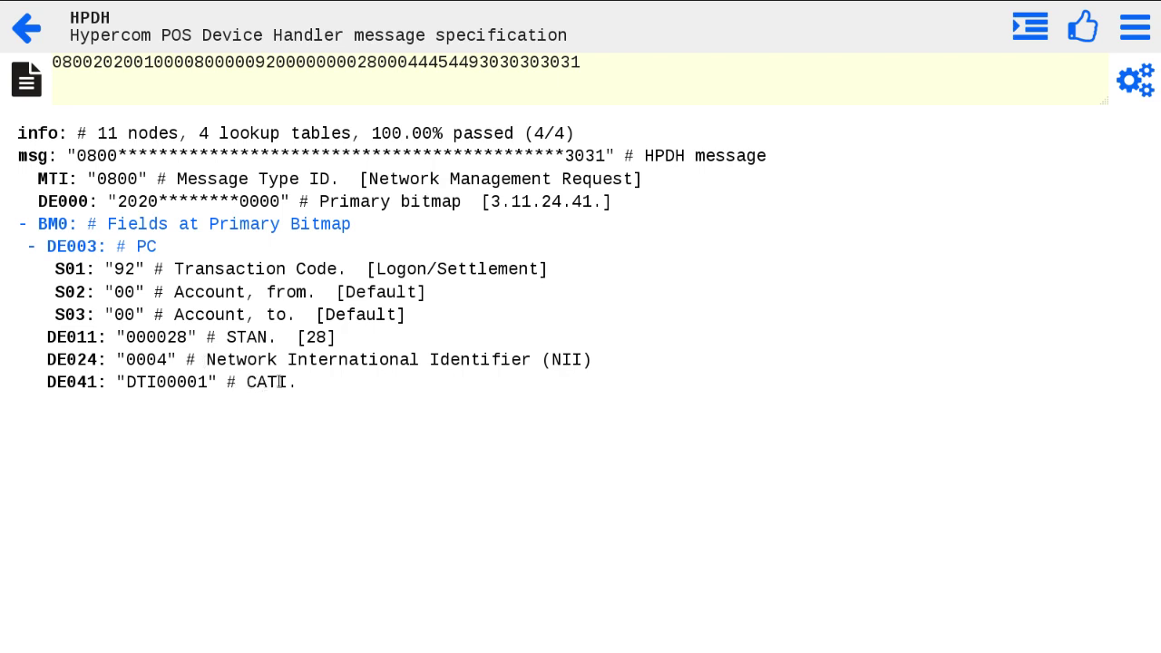
# Select DE041's CATI description, then replace the dump with the longer EMV hex string.
pyautogui.moveTo(289, 382); pyautogui.dragTo(248, 384)
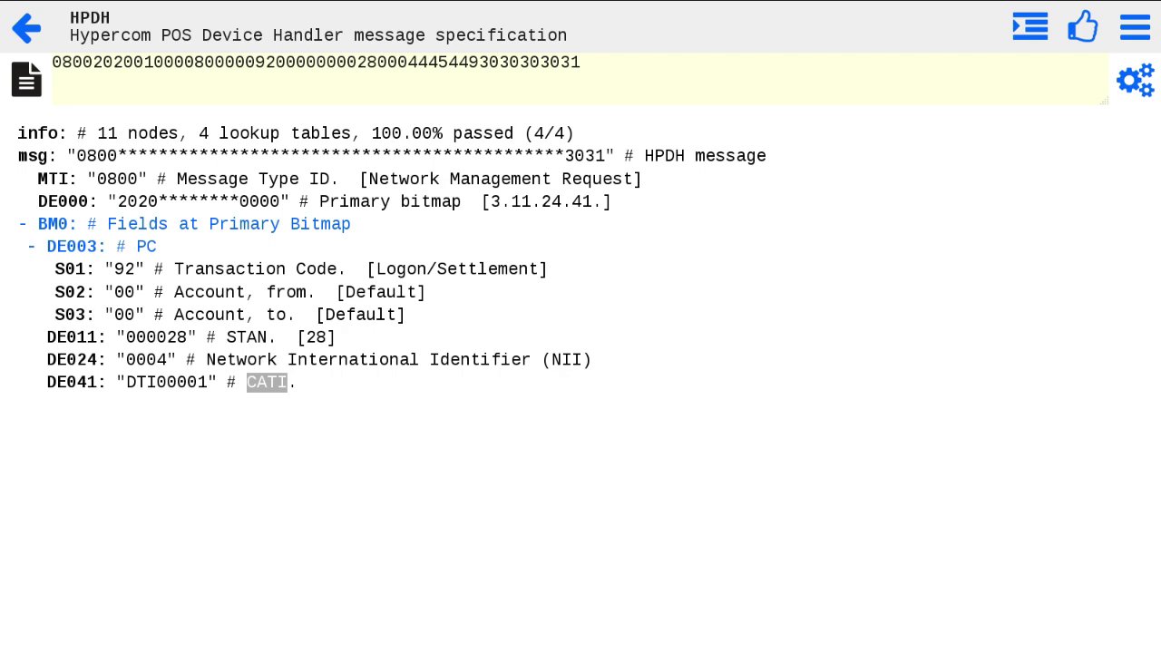
pyautogui.click(246, 68)
pyautogui.hotkey('ctrl', 'a')
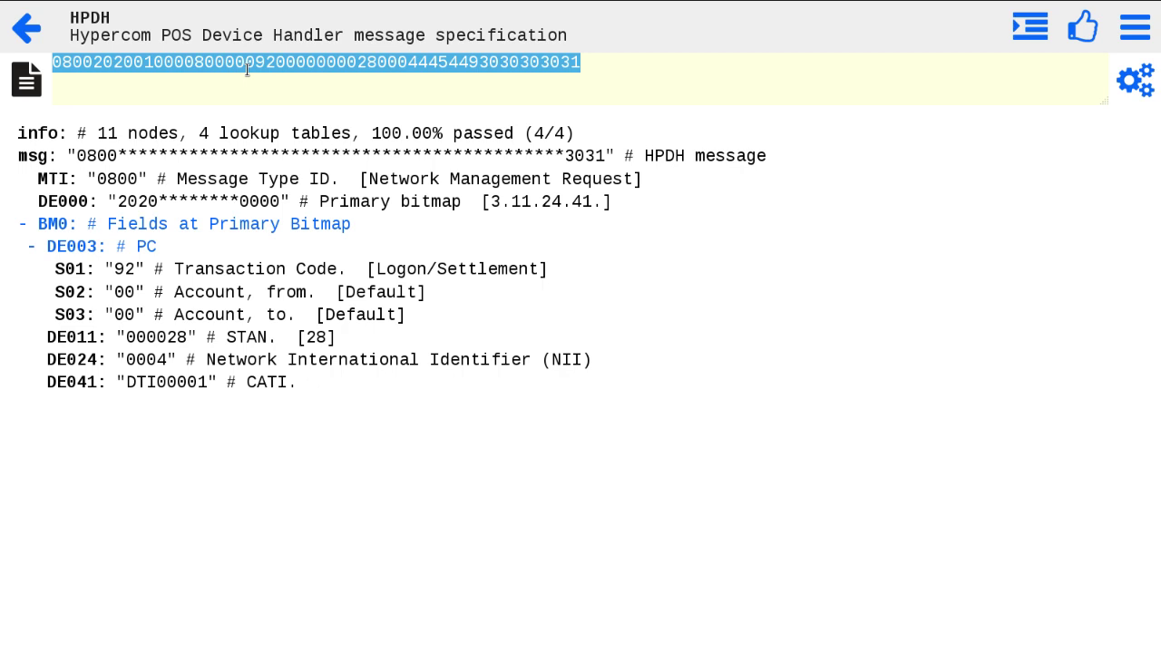
pyautogui.hotkey('ctrl', 'v')
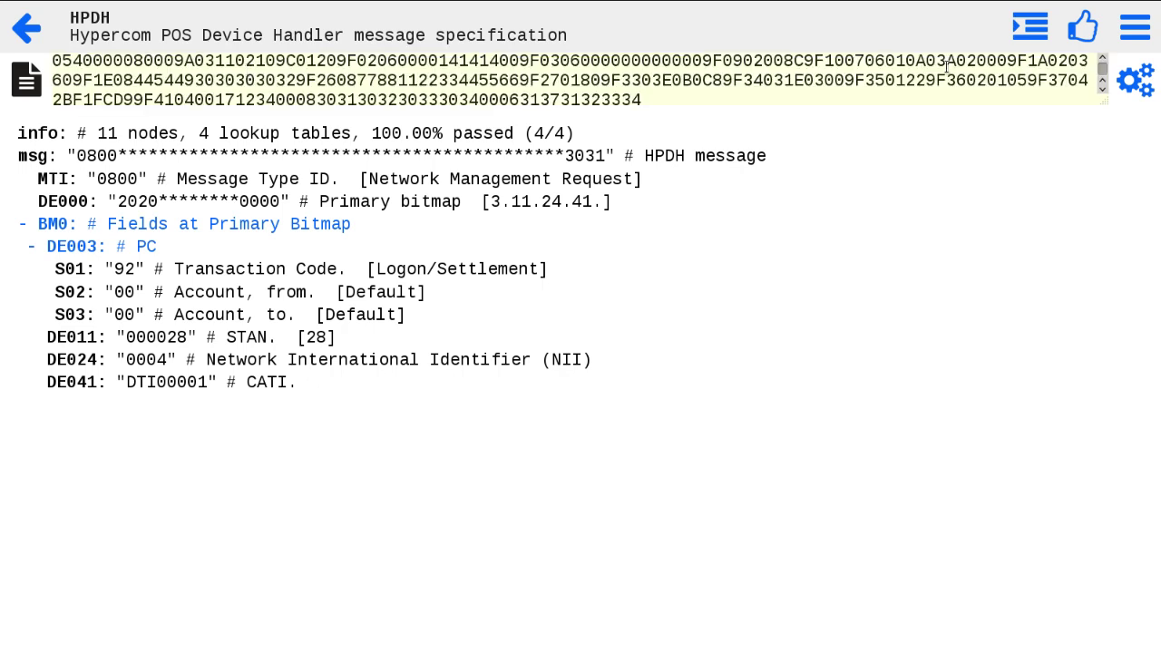
# Parse the EMV dump as an HPDH message, expand DE062, and mark the unknown MTI 6000.
pyautogui.click(1125, 85)
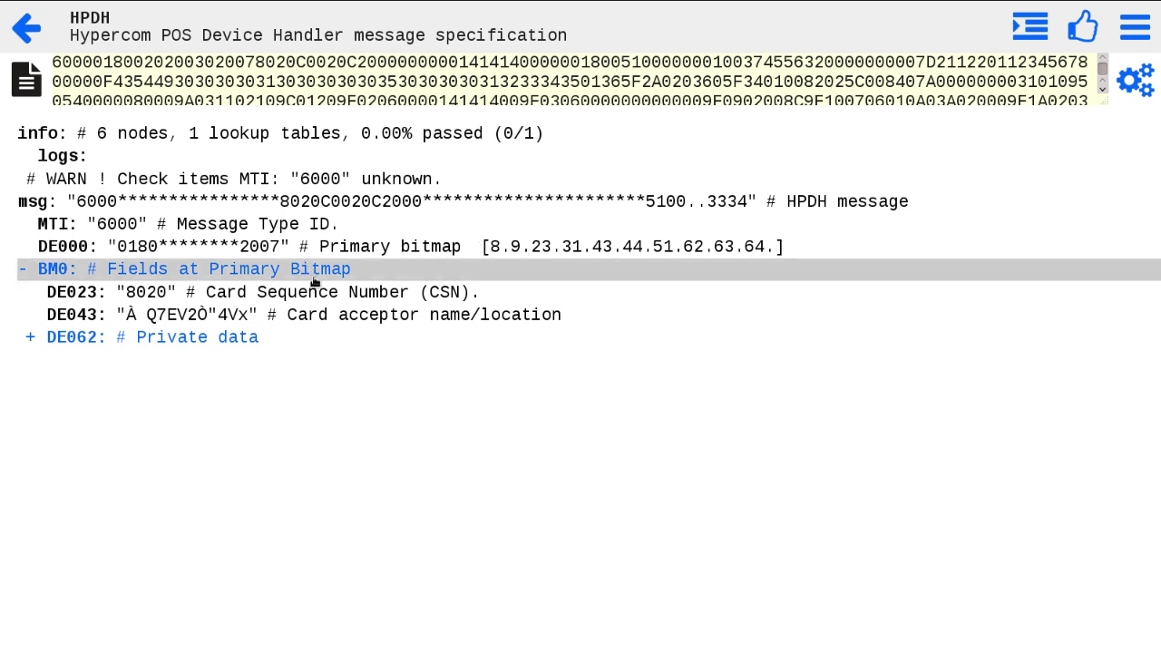
pyautogui.click(243, 340)
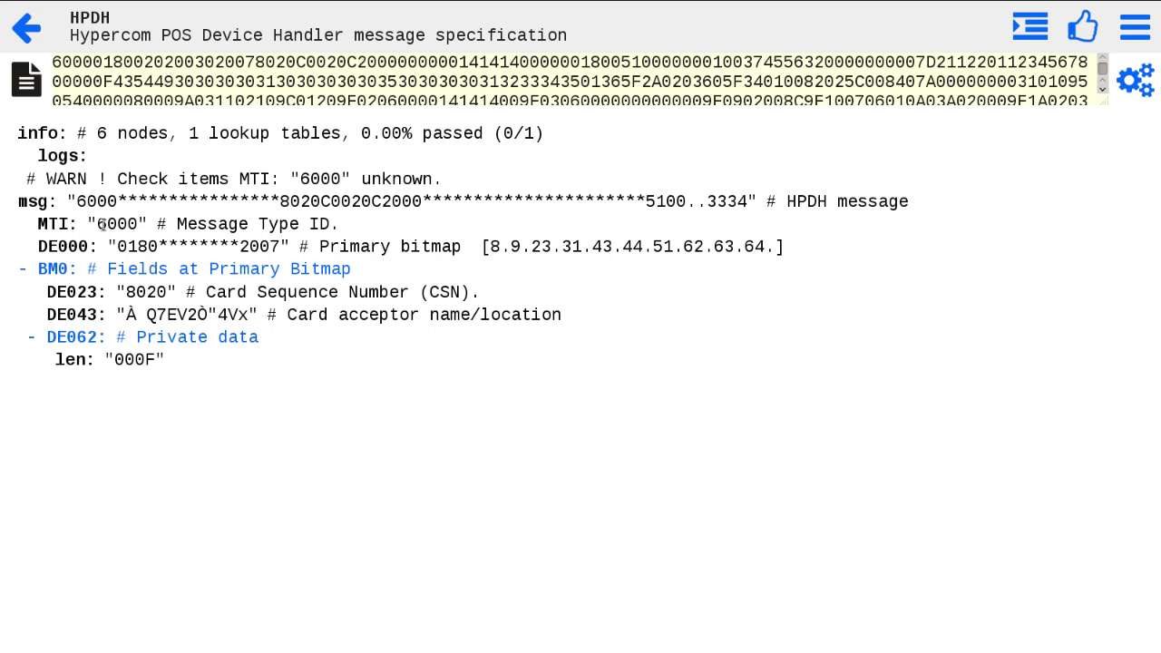
pyautogui.moveTo(98, 223); pyautogui.dragTo(138, 224)
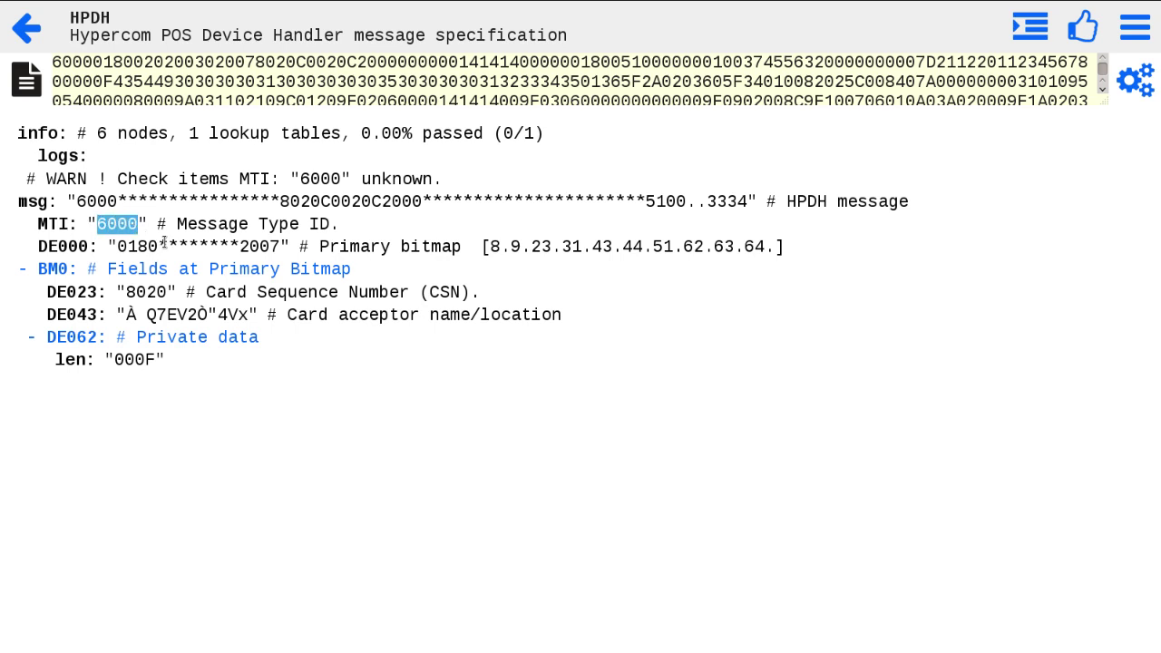
# Open the HPDH pkt parser and toggle its BM0, HPDH message and TPDU header sections.
pyautogui.click(28, 29)
pyautogui.click(199, 443)
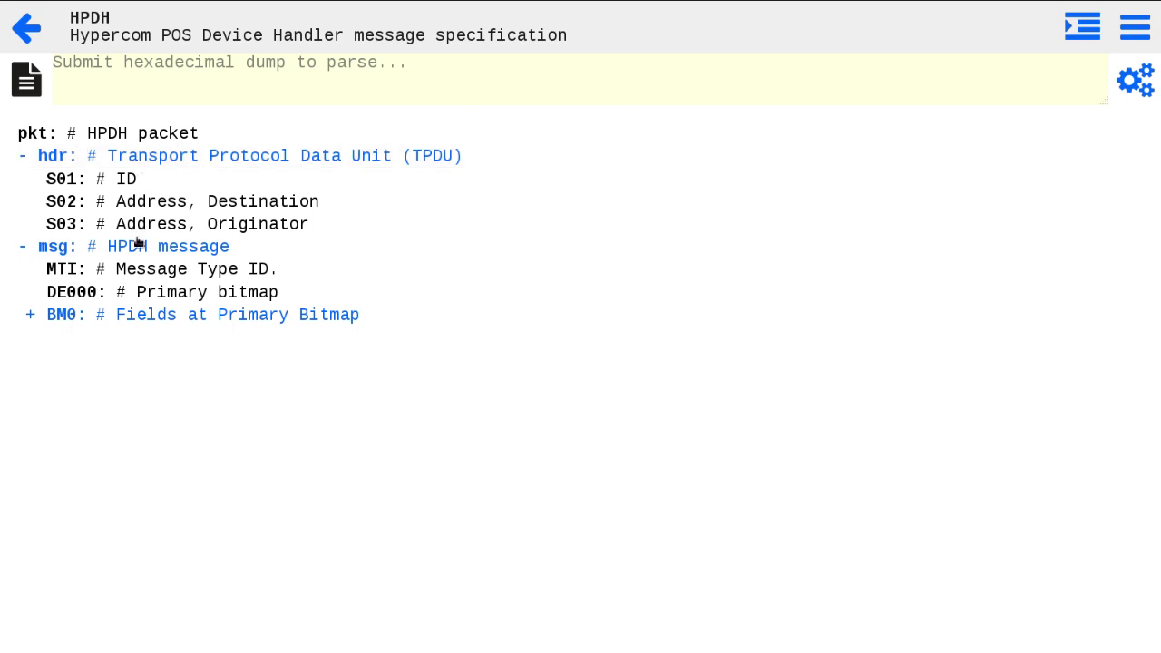
pyautogui.click(156, 316)
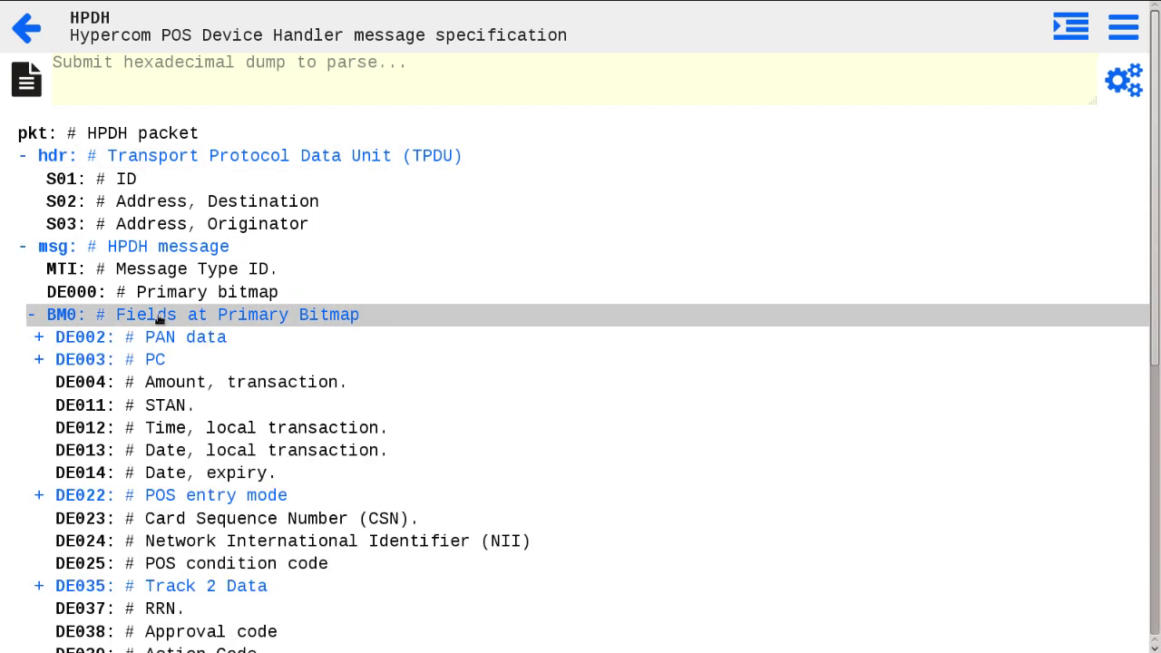
pyautogui.click(157, 316)
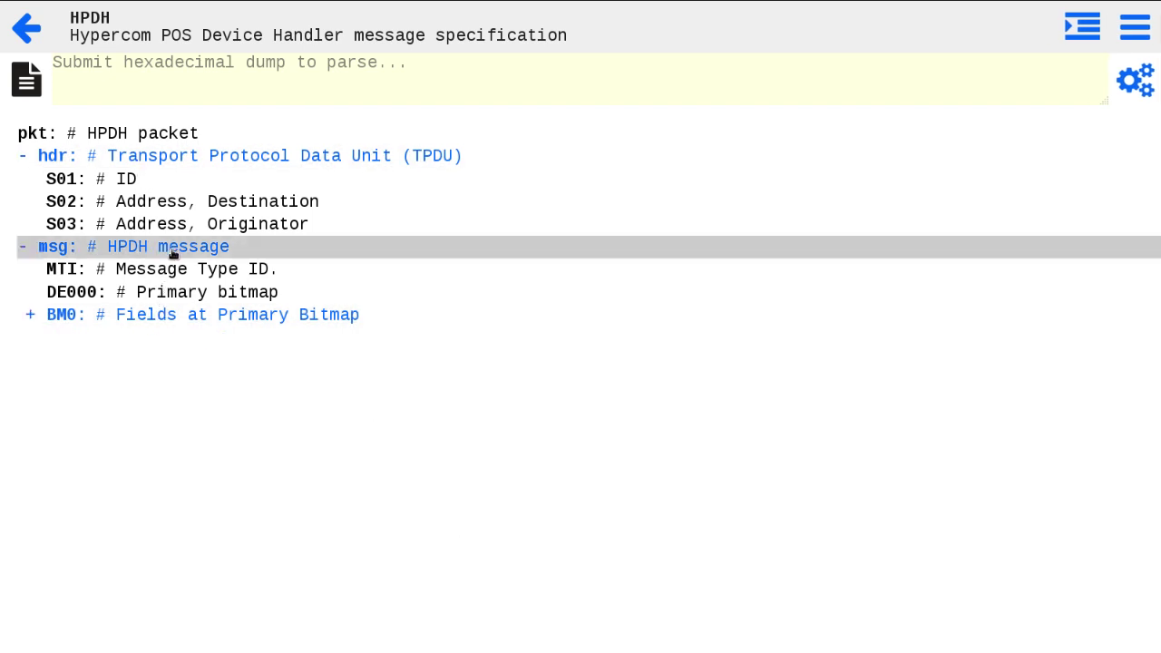
pyautogui.click(186, 251)
pyautogui.click(185, 247)
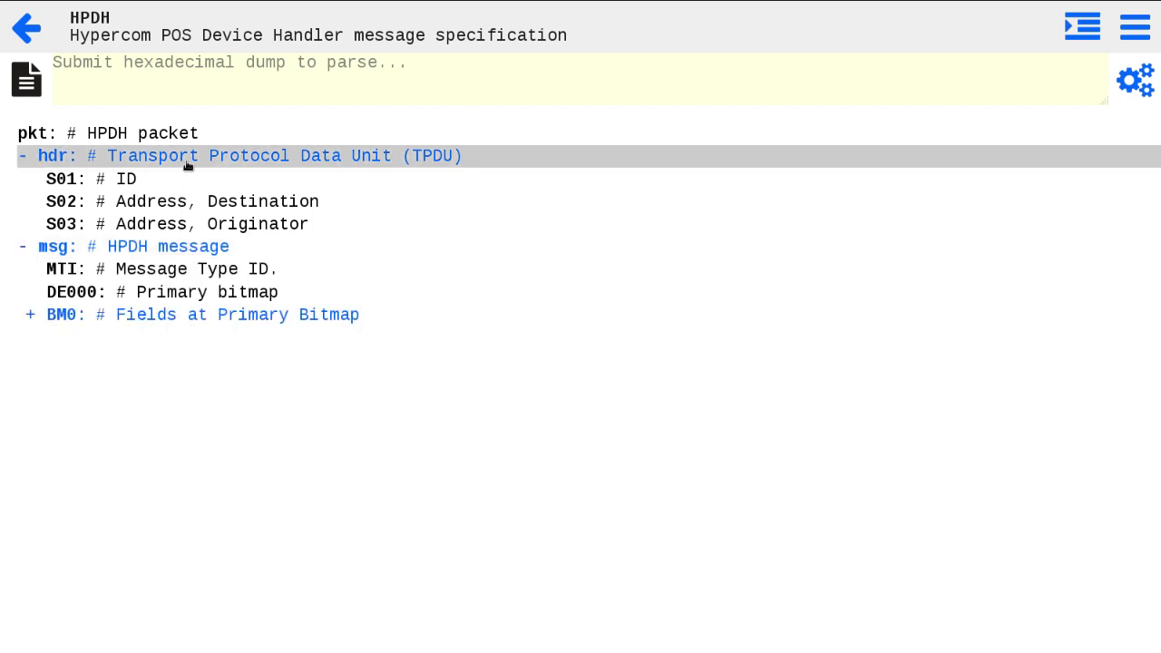
pyautogui.click(137, 160)
pyautogui.click(136, 160)
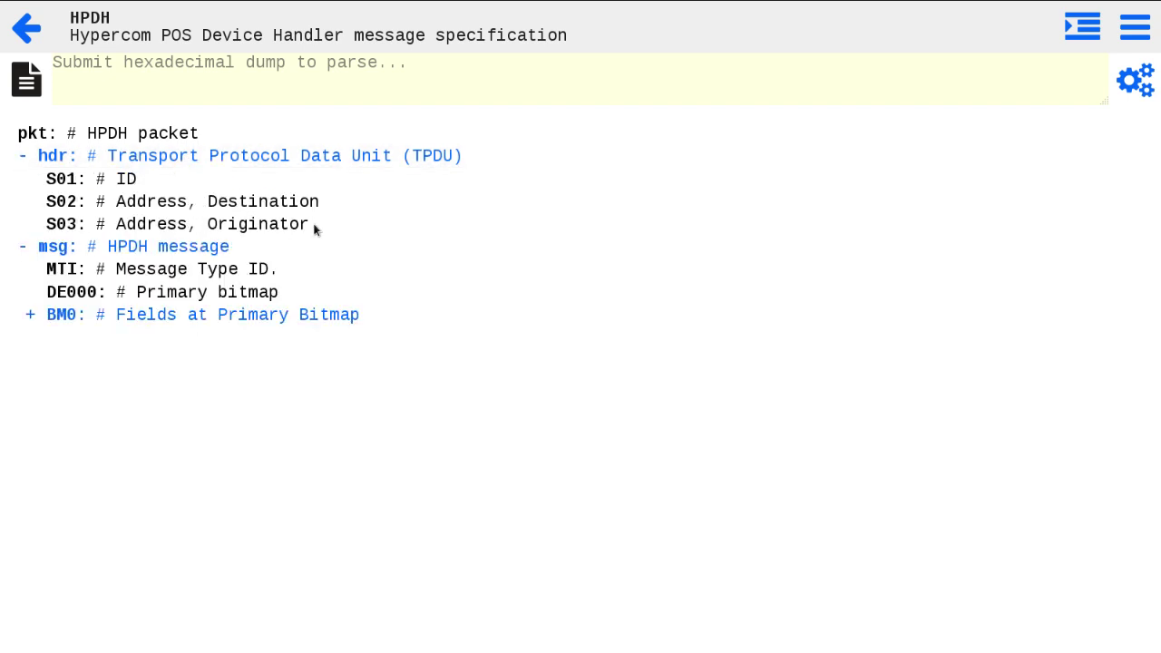
pyautogui.click(181, 77)
# Paste and parse the EMV dump as a TPDU-headed 0200 request, then expand BM0.
pyautogui.hotkey('ctrl', 'v')
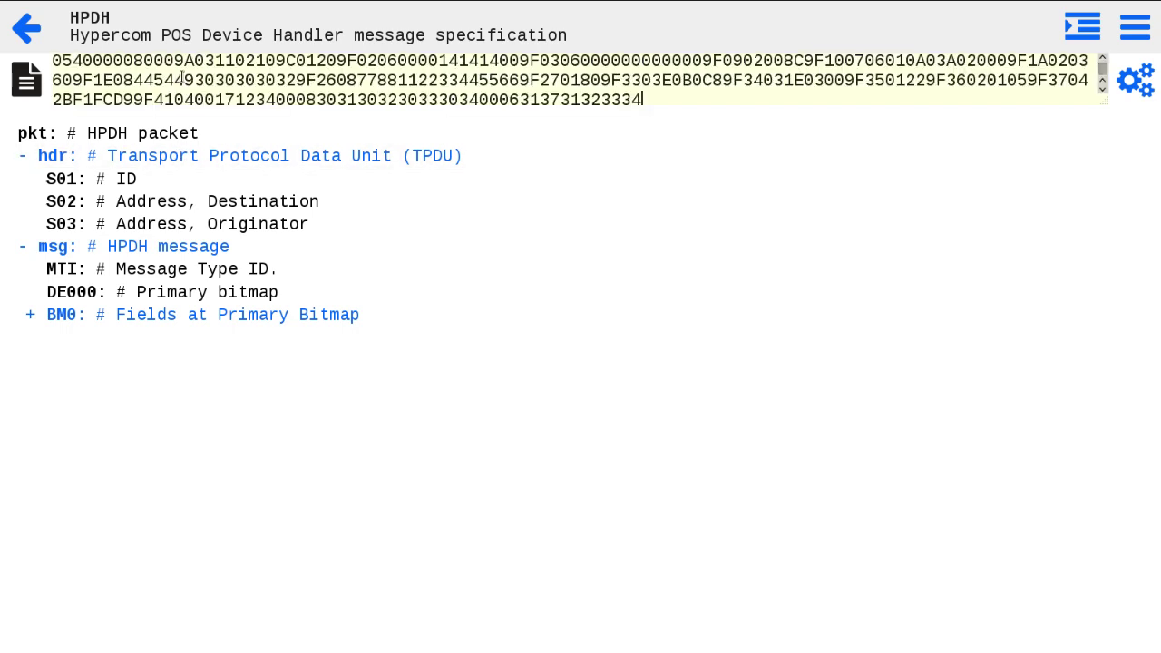
pyautogui.click(1126, 83)
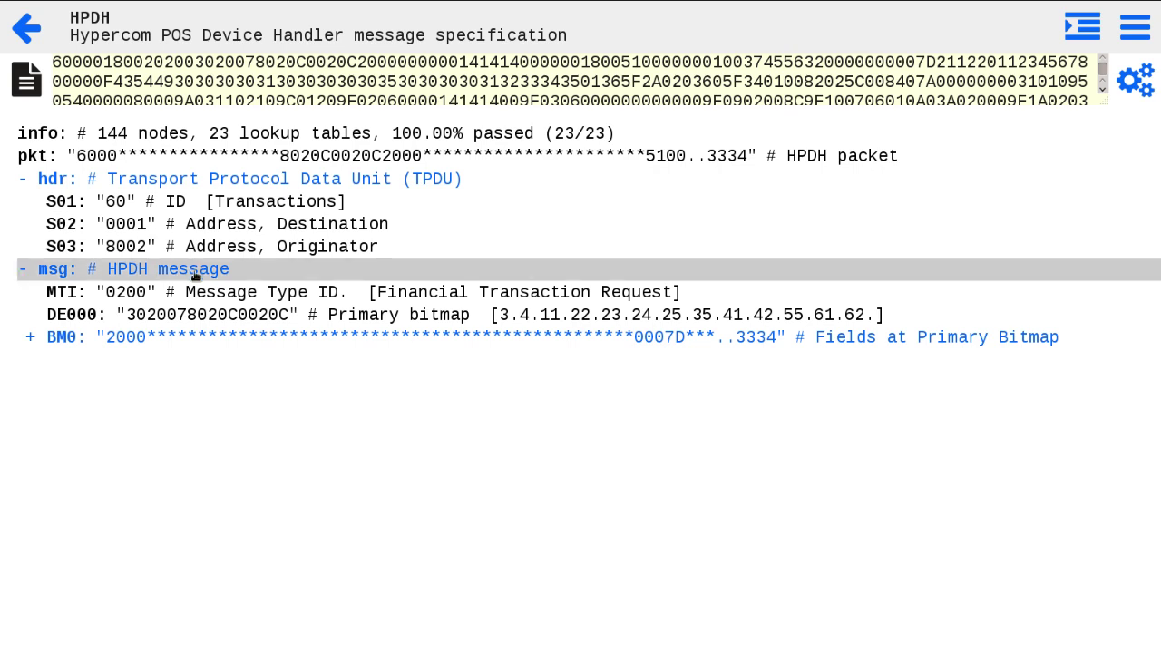
pyautogui.click(134, 338)
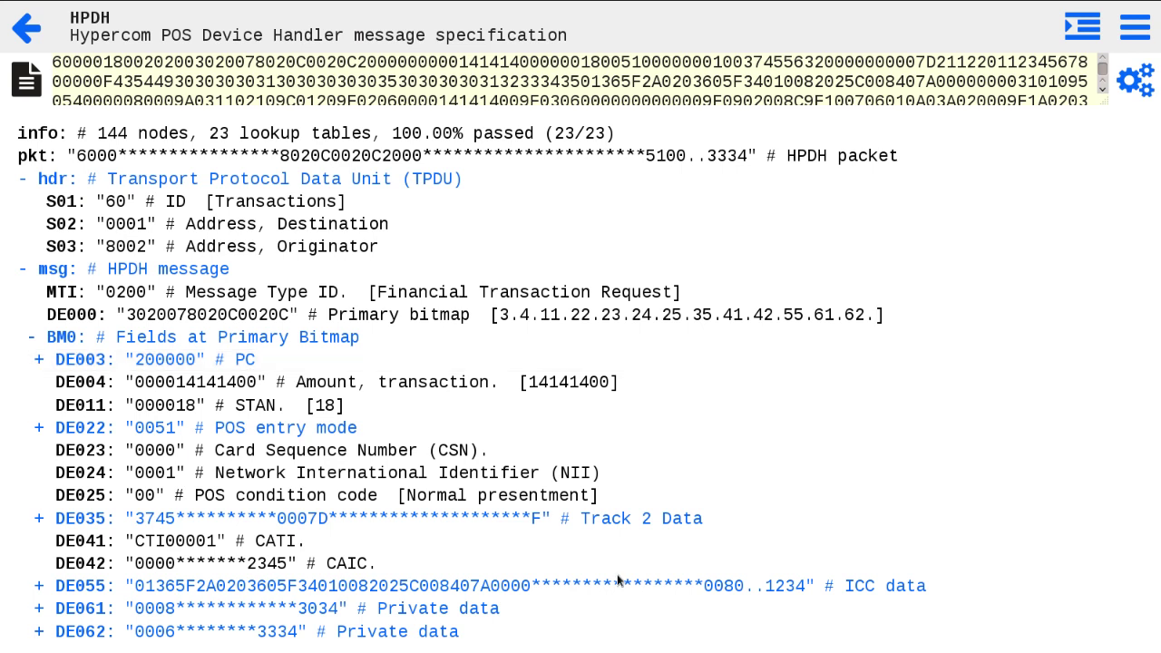
# Expand DE055's ICC tag values, including the 9F02 authorised amount and 9F03 other amount.
pyautogui.click(334, 590)
pyautogui.click(335, 599)
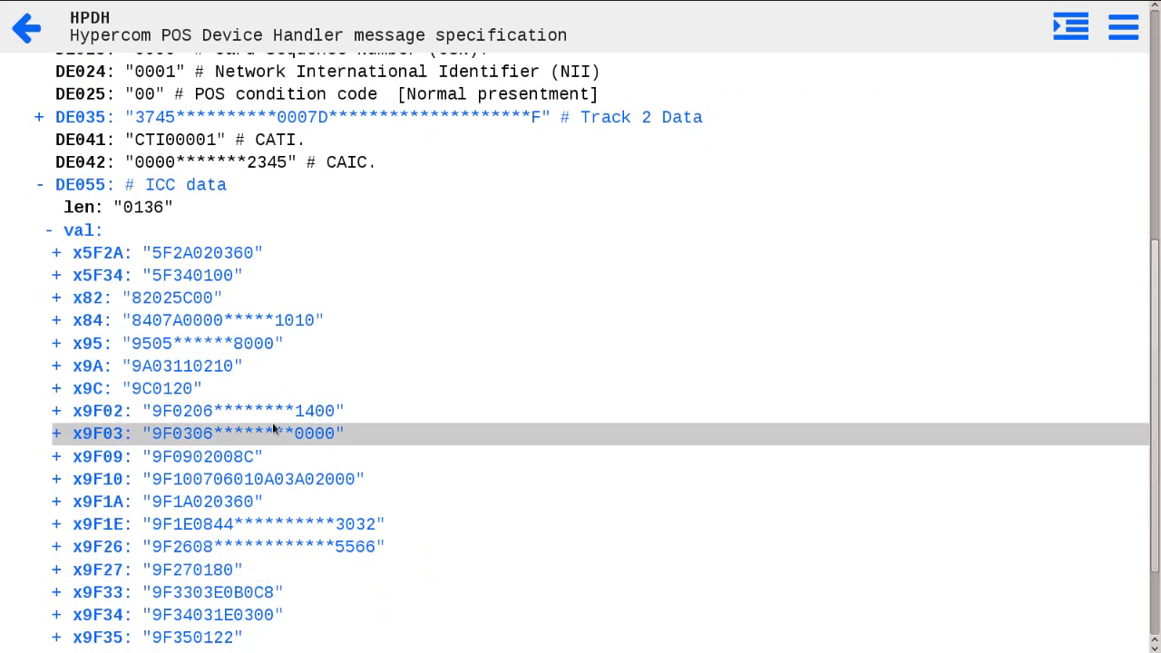
pyautogui.click(275, 414)
pyautogui.click(304, 508)
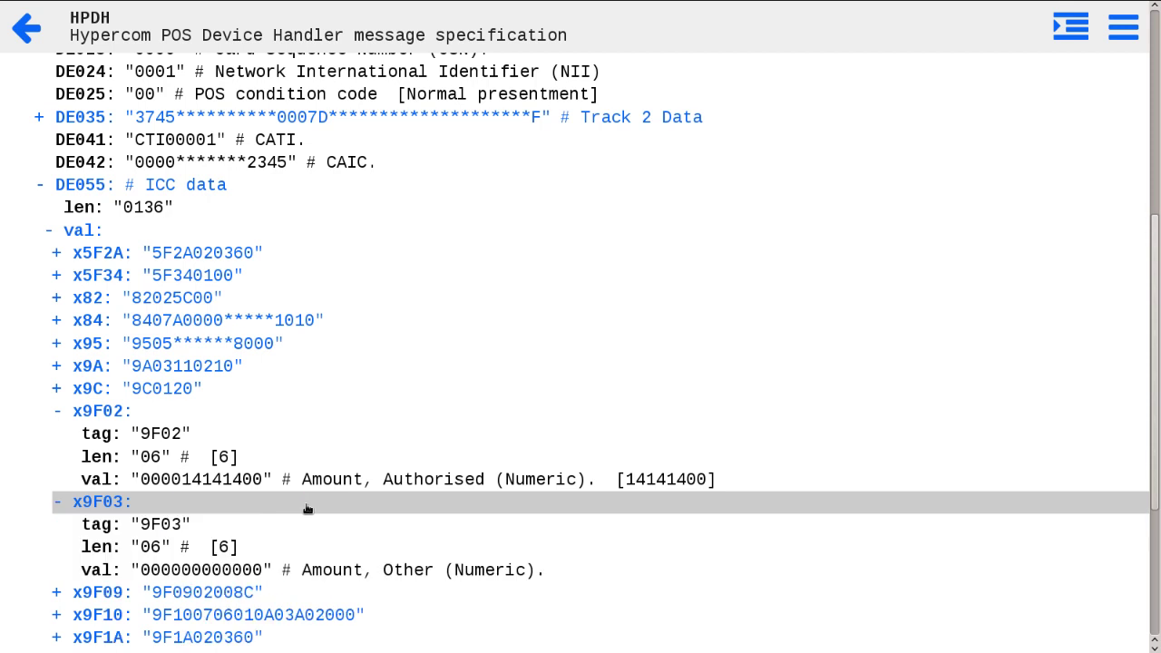
pyautogui.scroll(-3, 311, 513)
# Expand the 9F1E, 9F26, 9F10, 9F1A and 9F09 tags and review their decoded values.
pyautogui.click(268, 415)
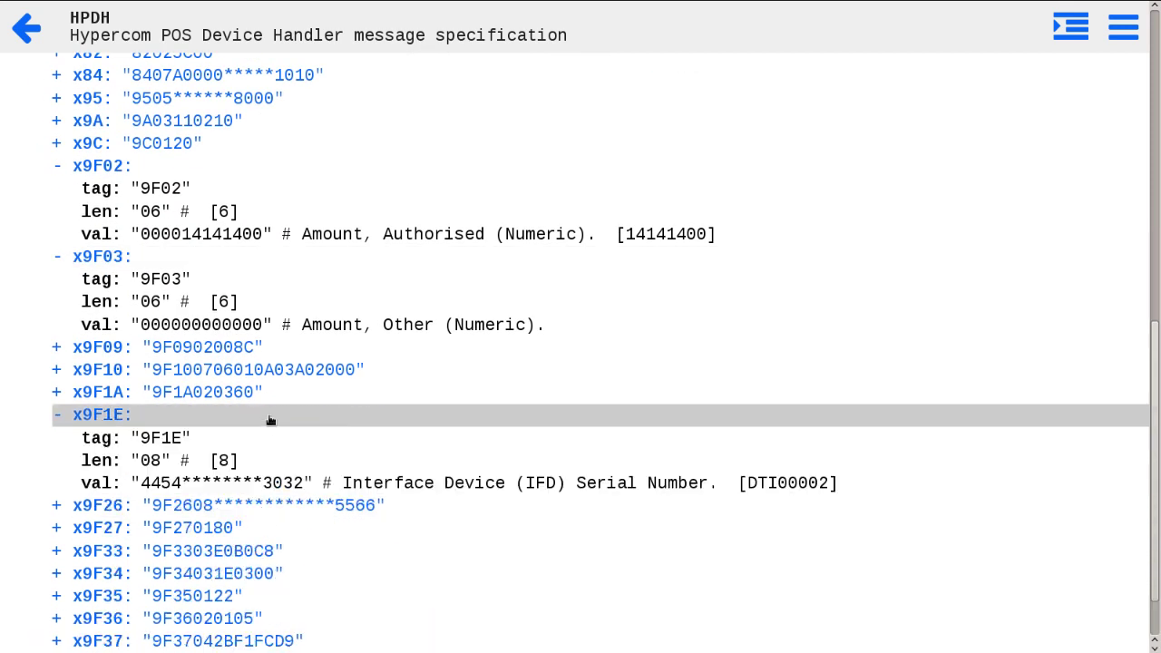
pyautogui.click(306, 505)
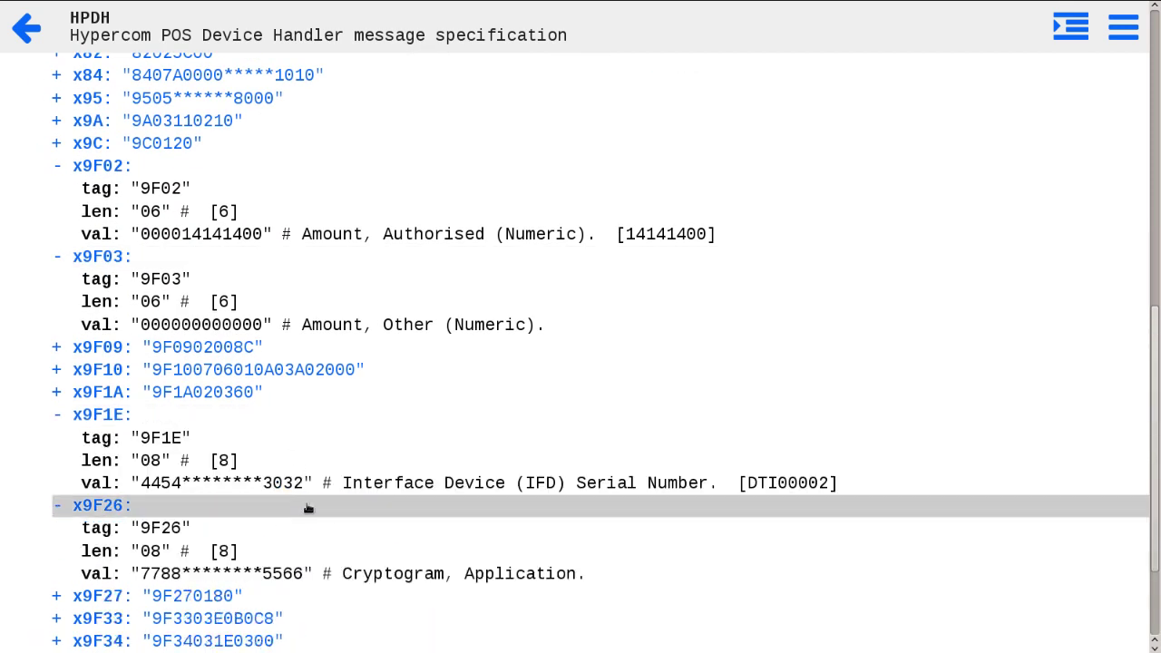
pyautogui.click(178, 372)
pyautogui.click(216, 459)
pyautogui.click(195, 354)
pyautogui.click(192, 356)
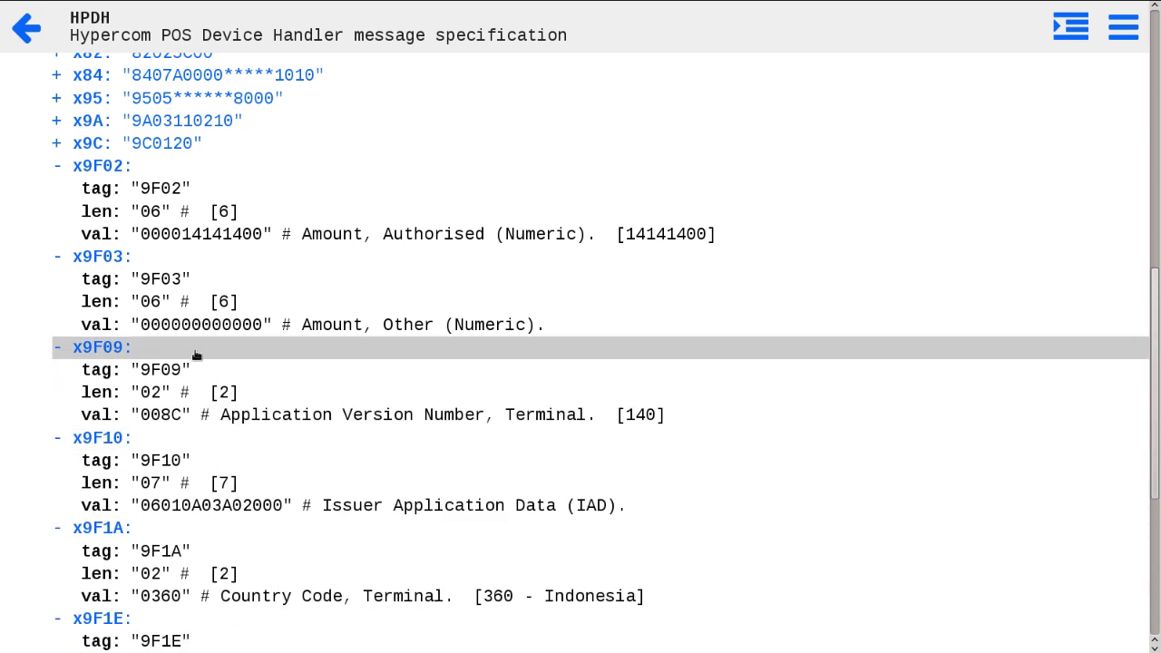
pyautogui.scroll(-4, 343, 394)
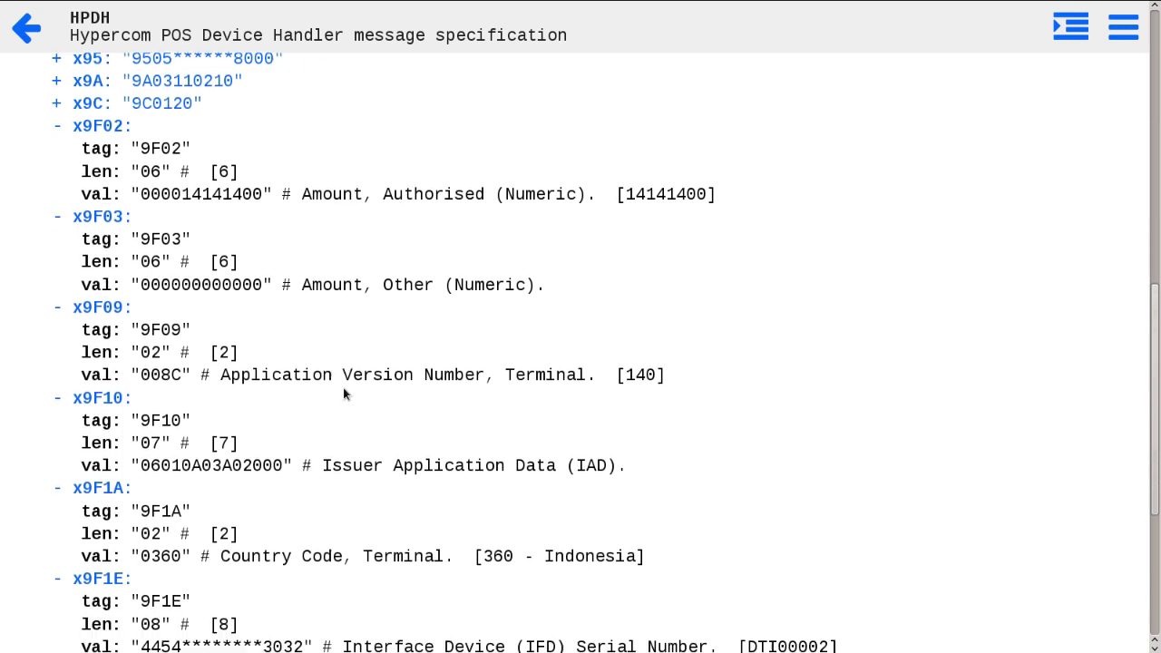
pyautogui.scroll(-4, 343, 393)
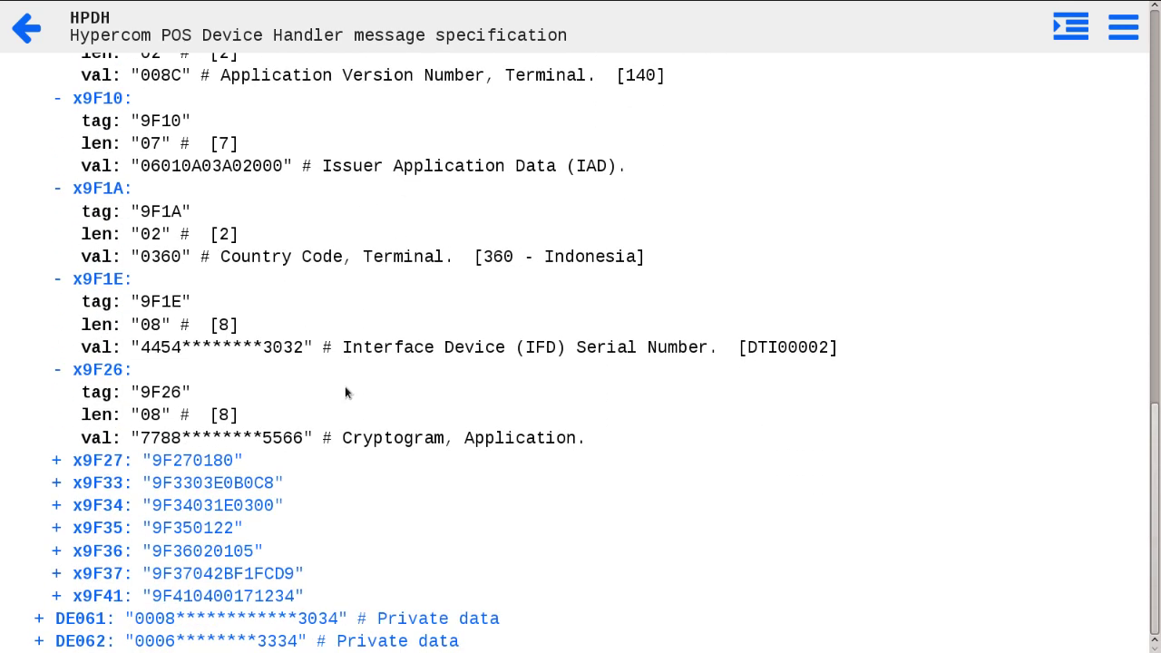
pyautogui.scroll(4, 354, 390)
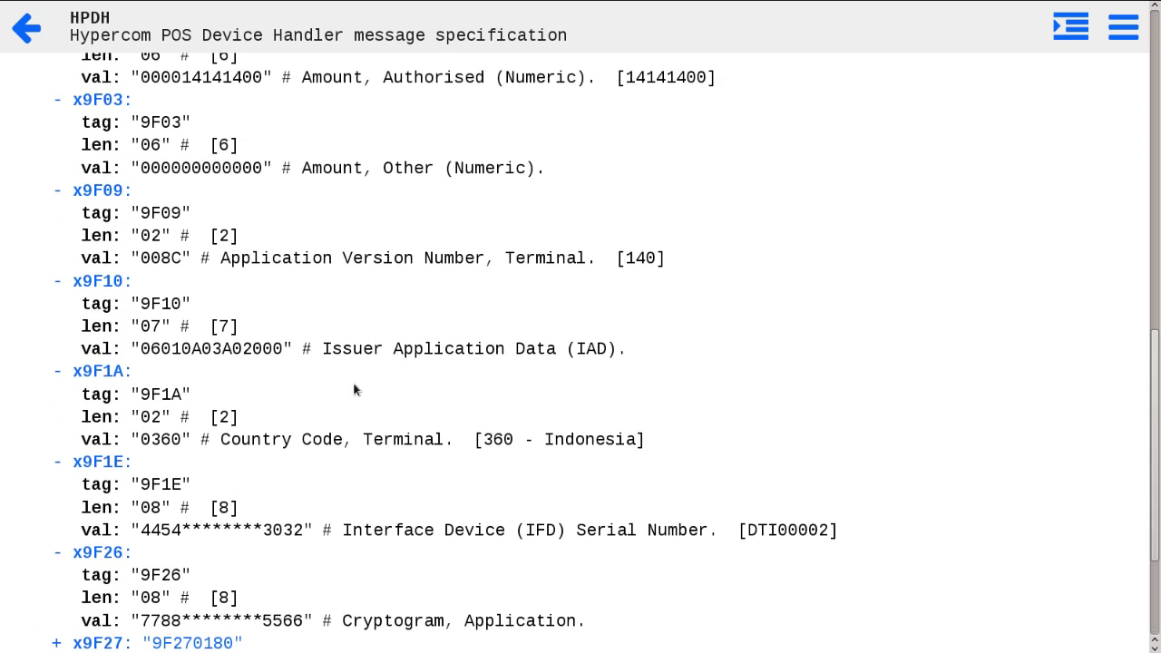
pyautogui.scroll(2, 355, 388)
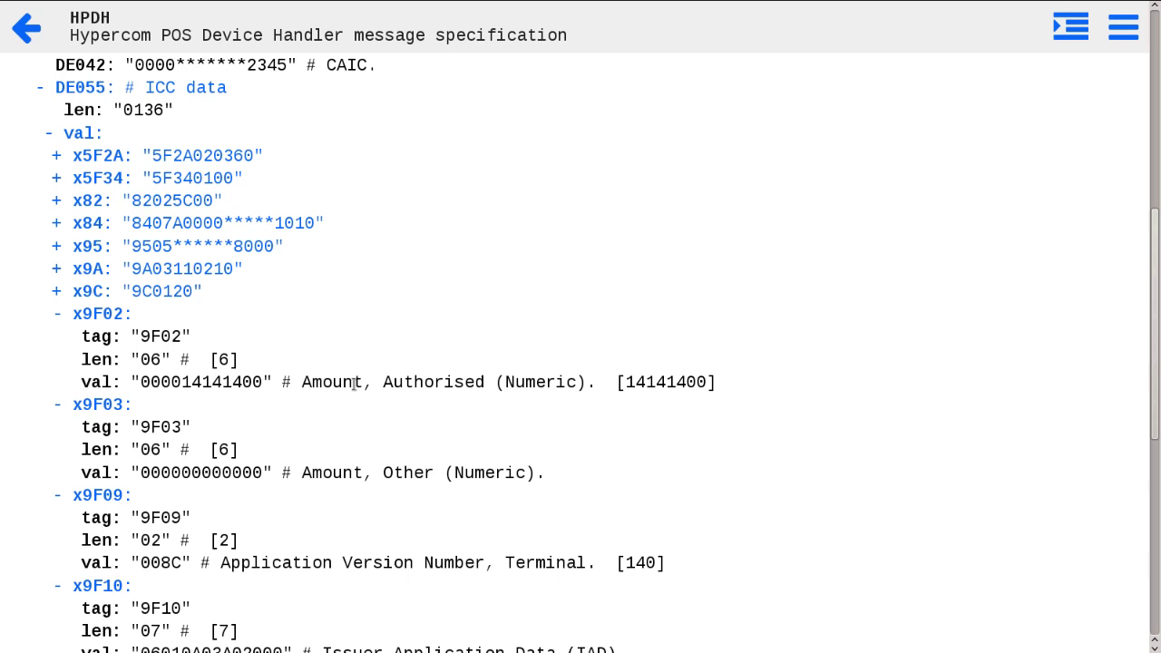
pyautogui.scroll(4, 428, 520)
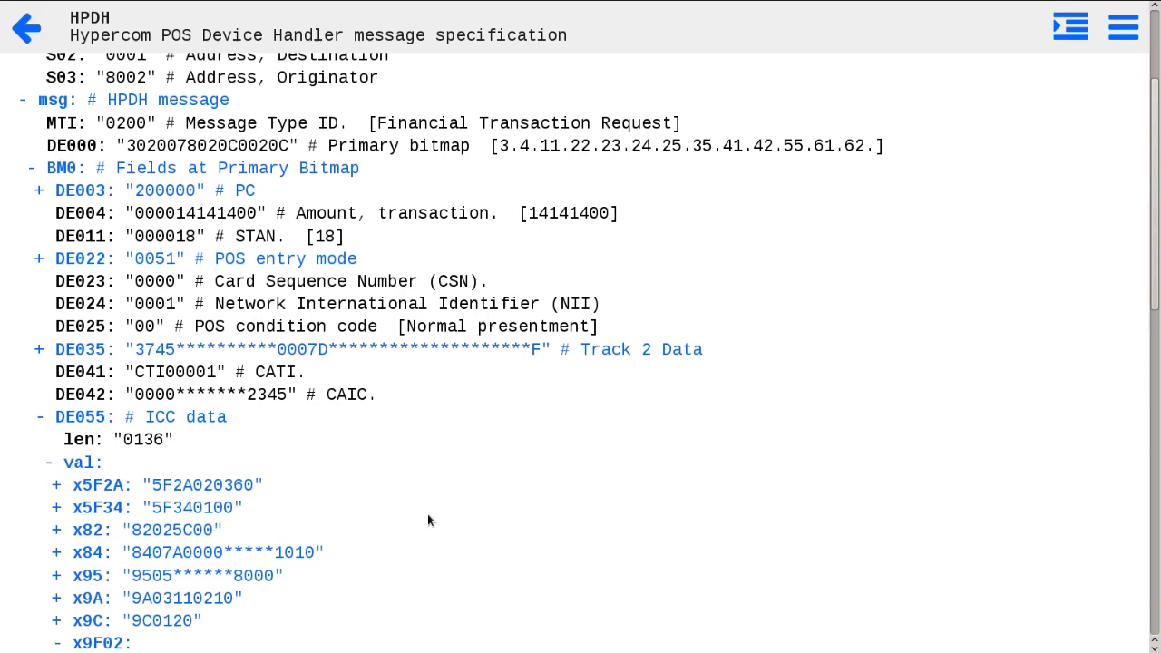
pyautogui.scroll(2, 428, 519)
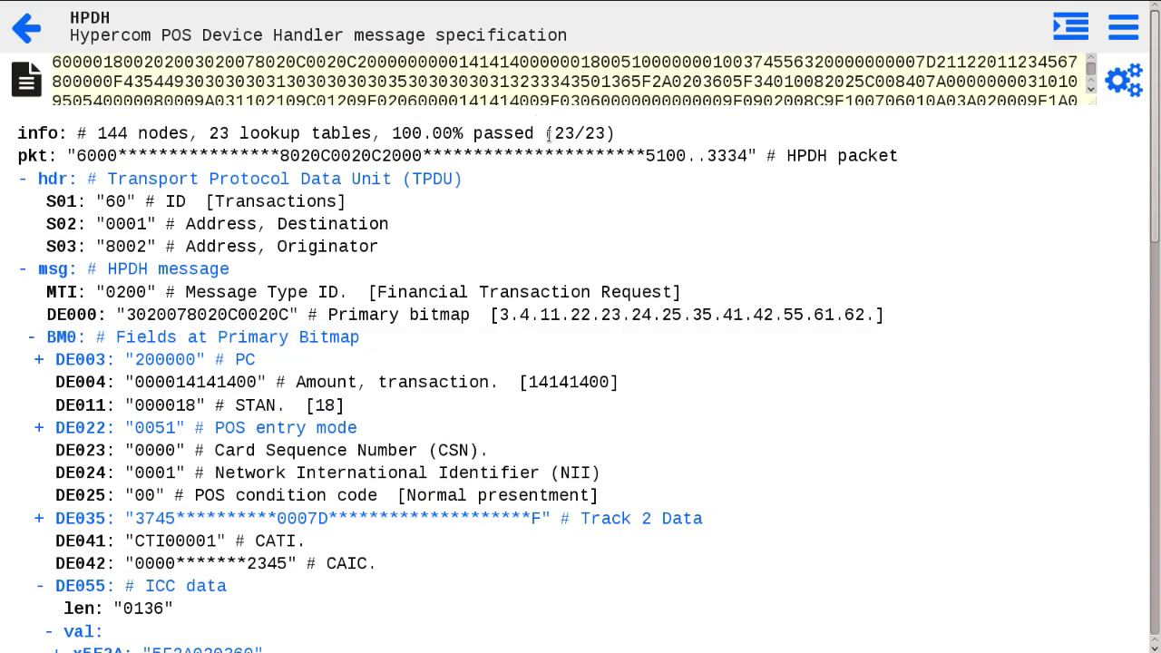
pyautogui.moveTo(554, 134); pyautogui.dragTo(606, 134)
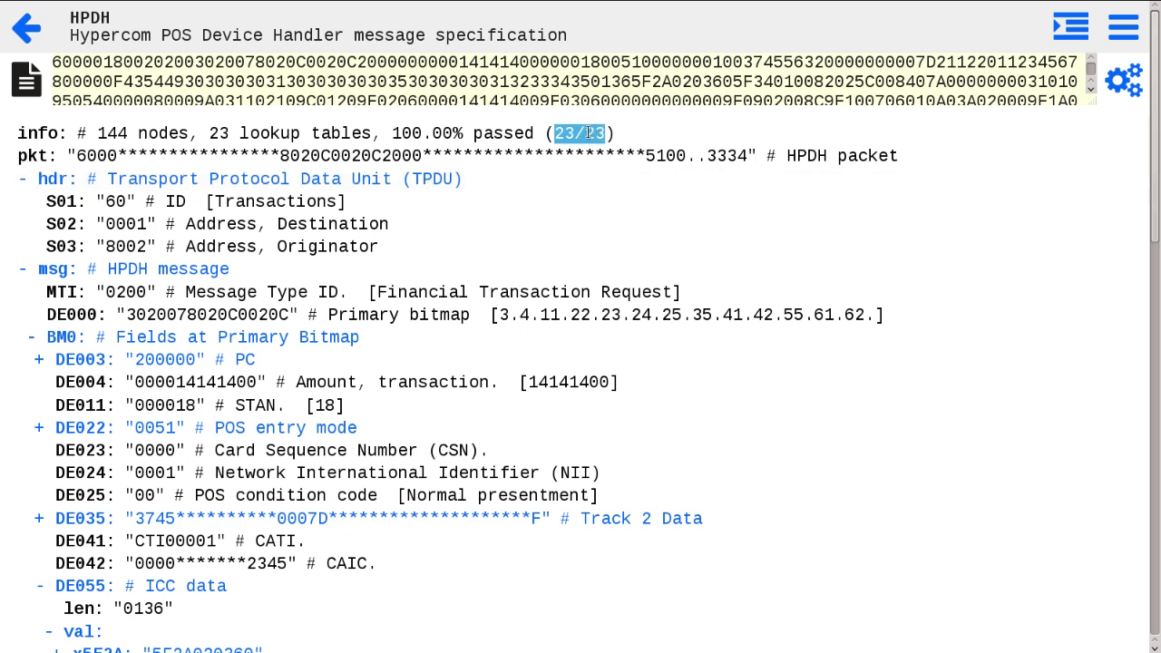
pyautogui.click(610, 133)
pyautogui.moveTo(607, 133); pyautogui.dragTo(393, 133)
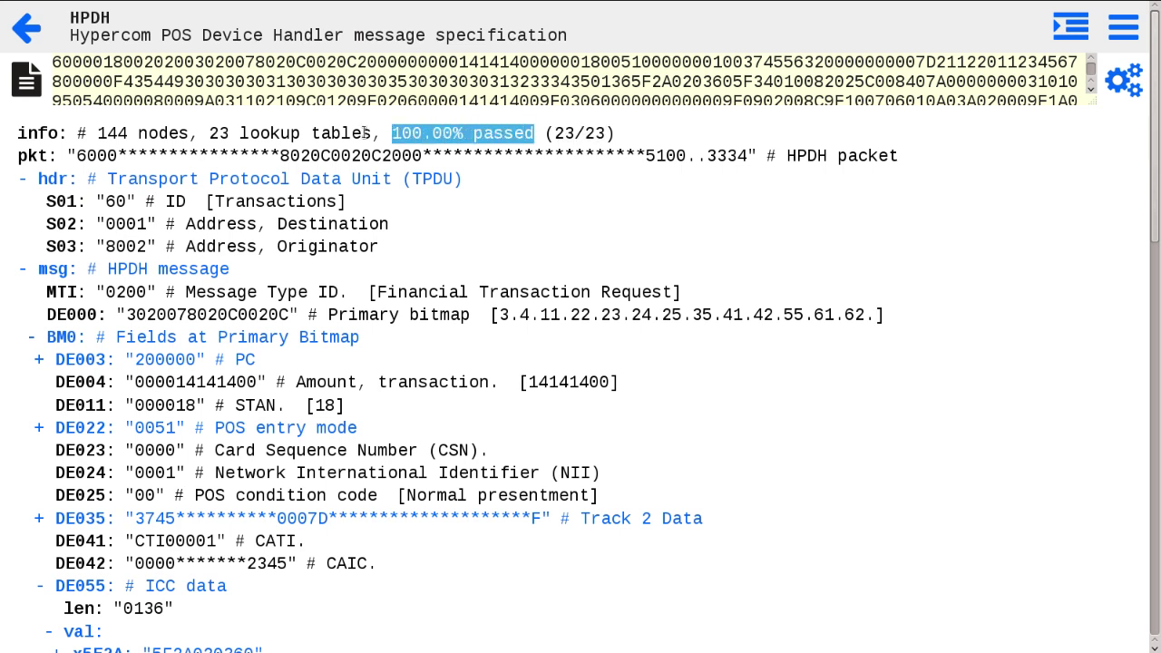
pyautogui.click(368, 133)
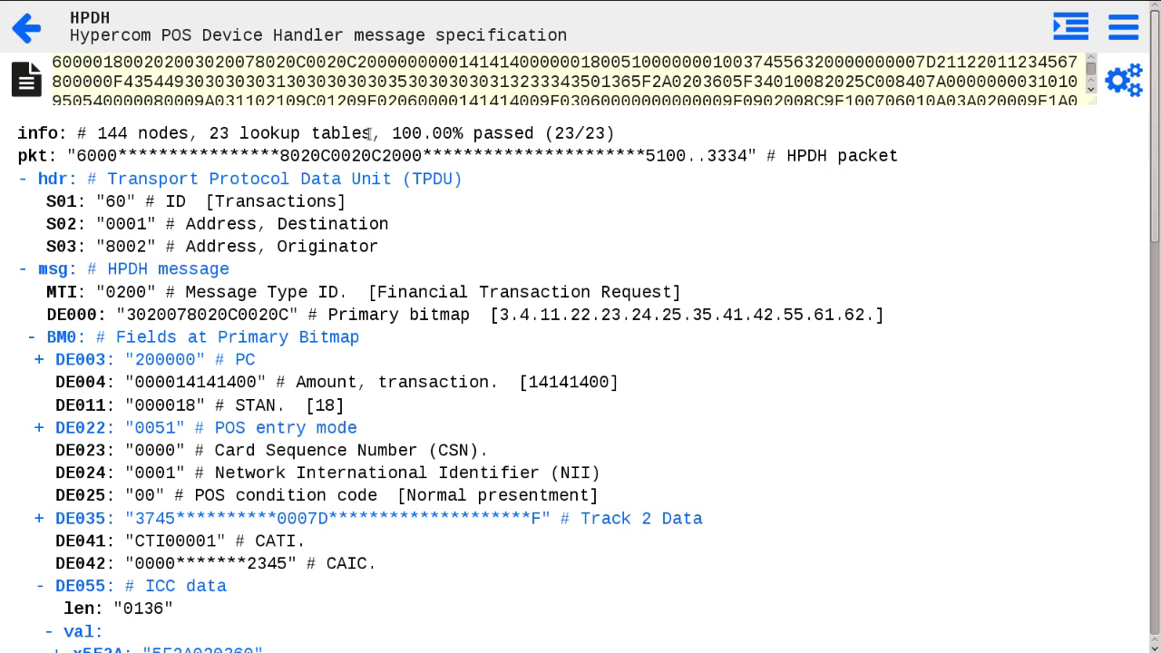